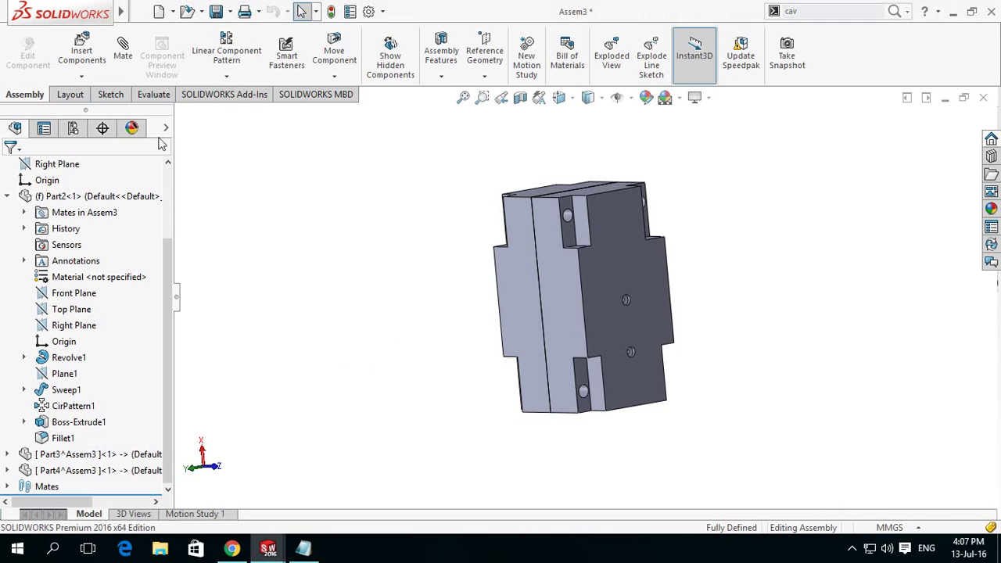
Start a new document from the File menu, then cancel it
click(140, 11)
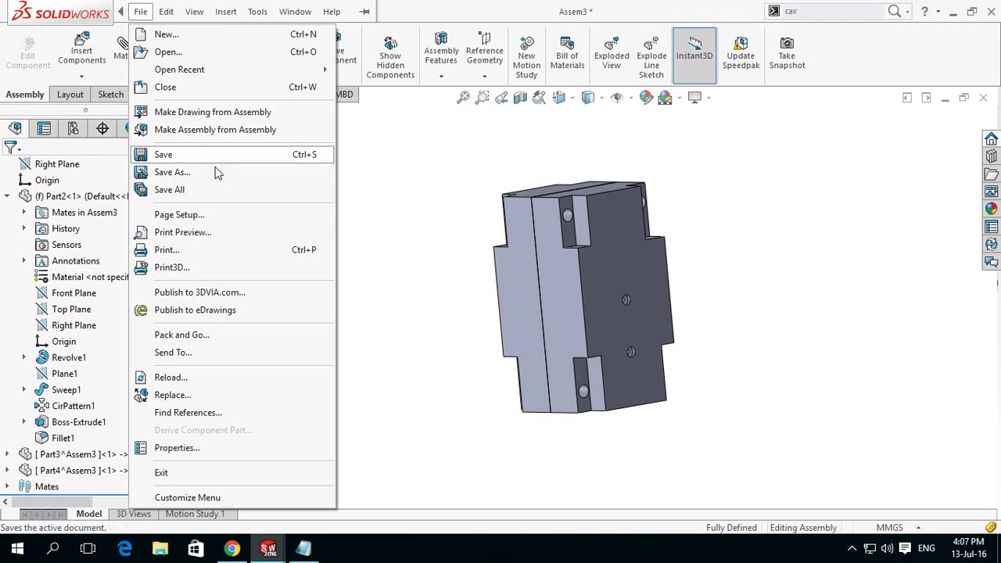
click(165, 35)
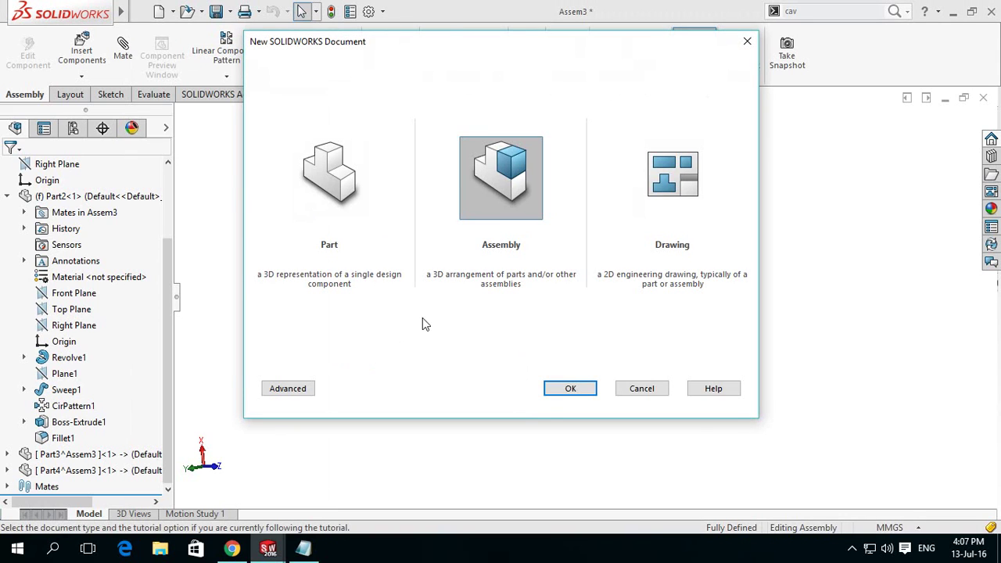
click(643, 389)
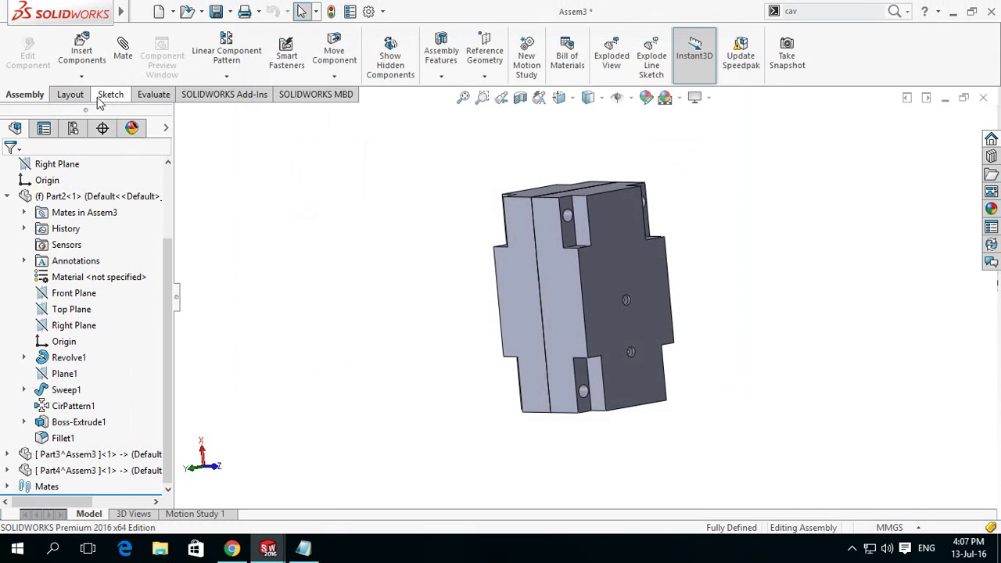
Measure the mould's right-side edge with a 95 mm reference dimension, then dismiss it
click(103, 97)
click(58, 61)
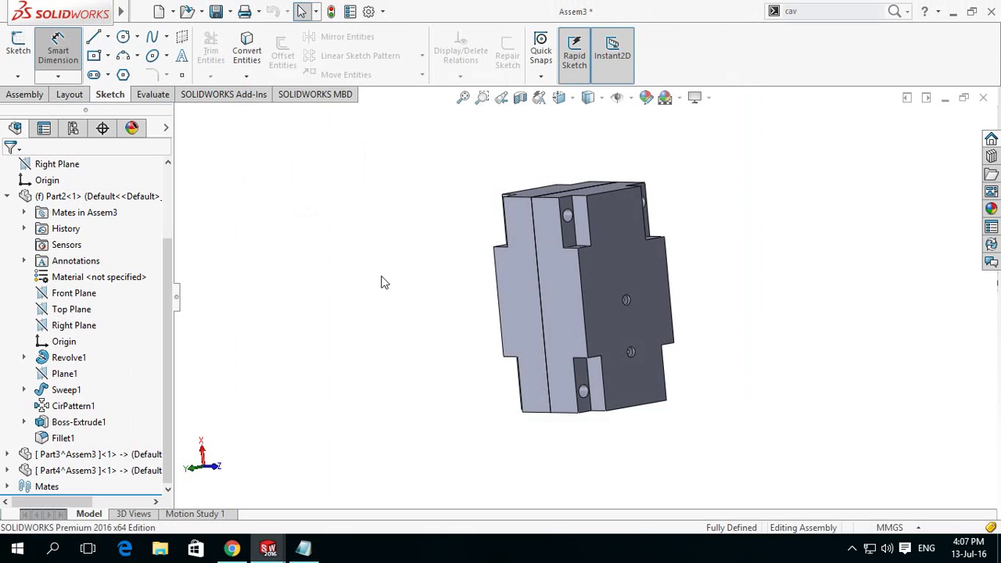
mouse_move(395, 283)
middle_down()
mouse_move(422, 283)
mouse_move(351, 262)
mouse_move(374, 278)
middle_up()
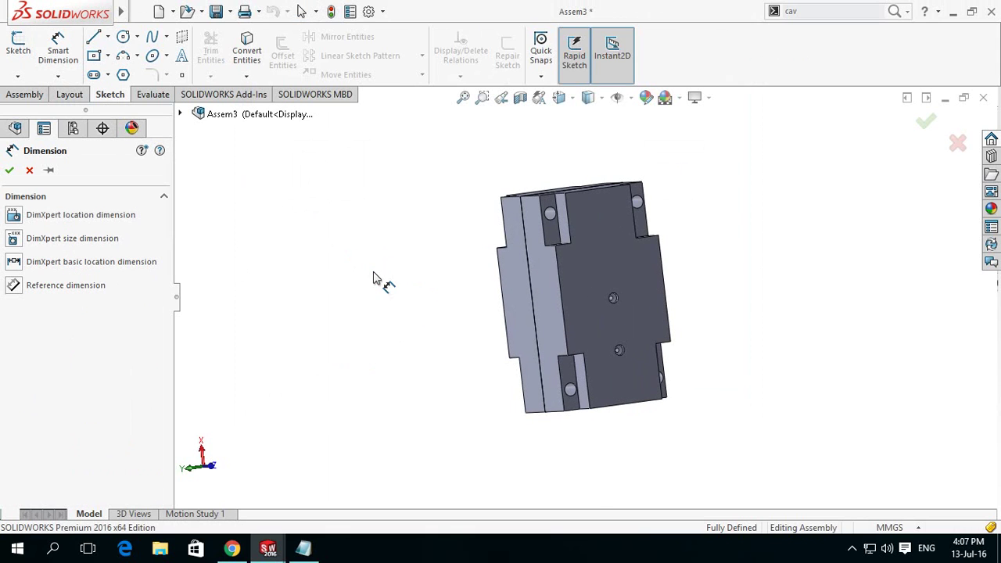
click(33, 286)
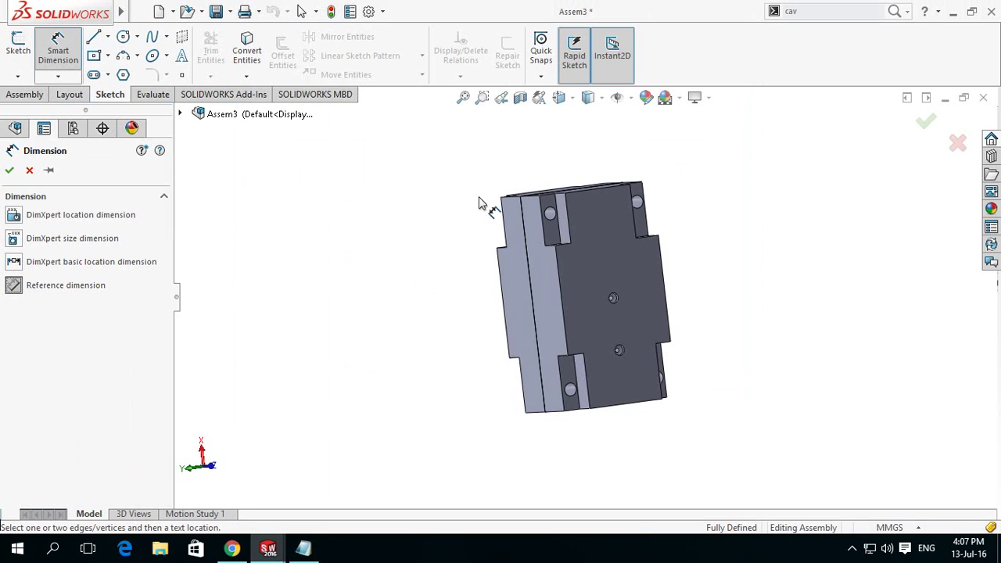
click(553, 235)
mouse_move(409, 253)
middle_down()
mouse_move(496, 273)
mouse_move(573, 319)
mouse_move(588, 347)
mouse_move(693, 301)
middle_up()
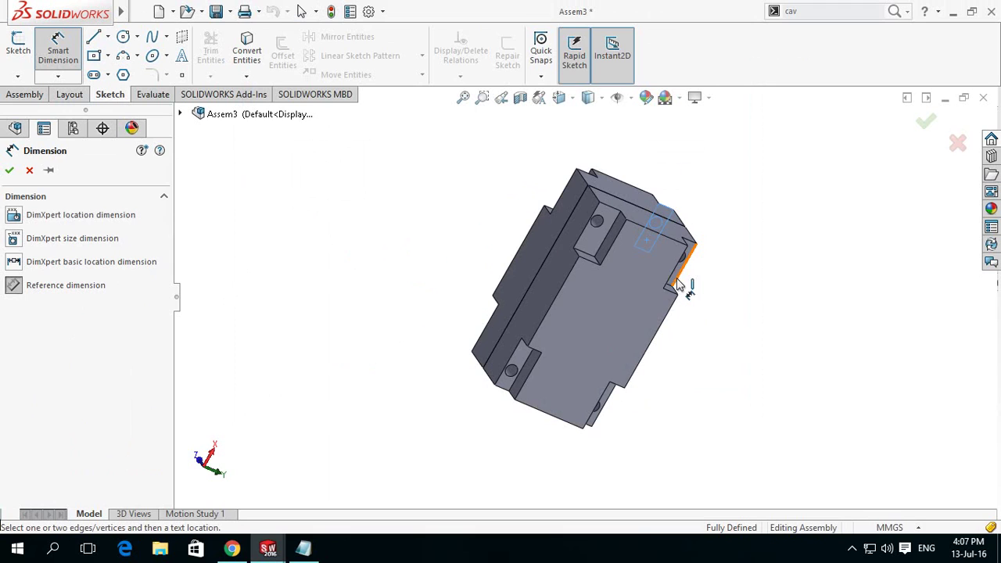
click(683, 283)
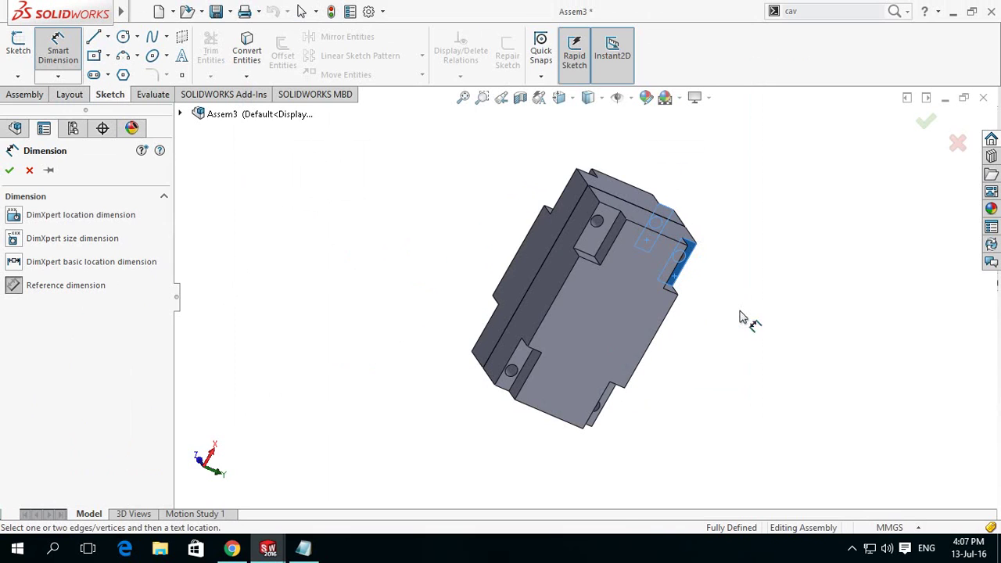
click(736, 351)
mouse_move(749, 320)
middle_down()
mouse_move(776, 383)
mouse_move(727, 362)
mouse_move(342, 347)
middle_up()
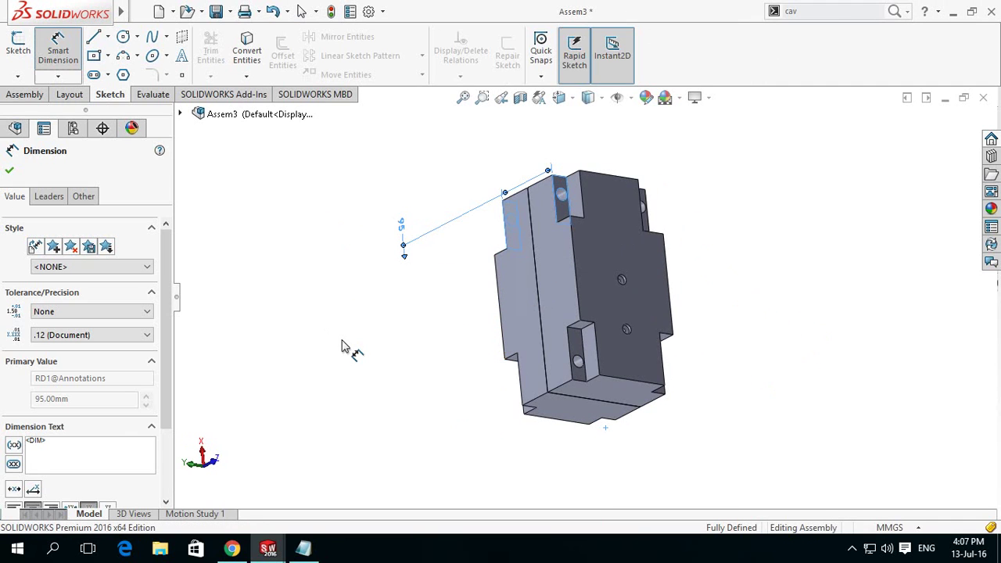
key(Escape)
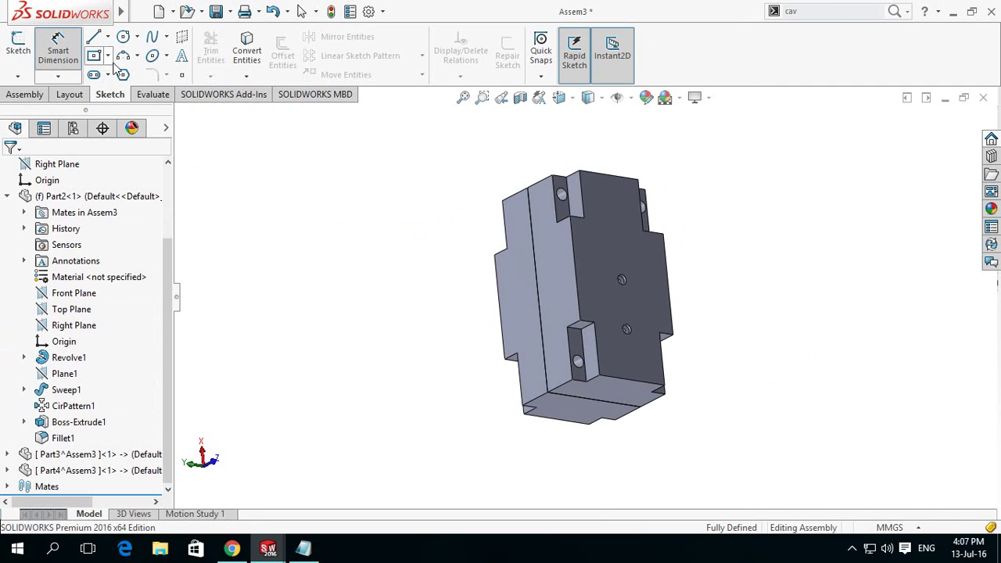
Create a new Part document, Part5, and begin Sketch1 on its Front Plane
click(140, 11)
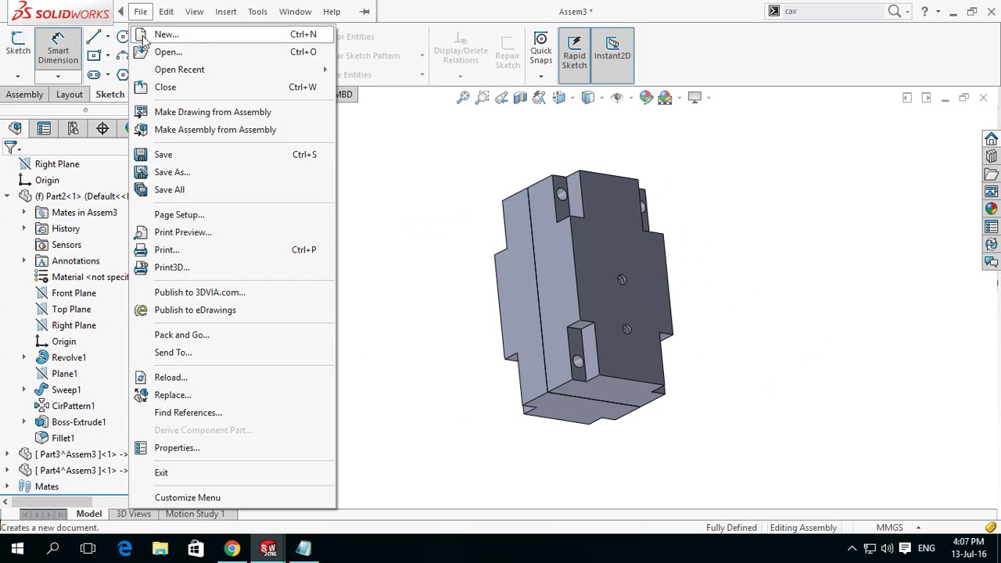
click(143, 41)
click(332, 201)
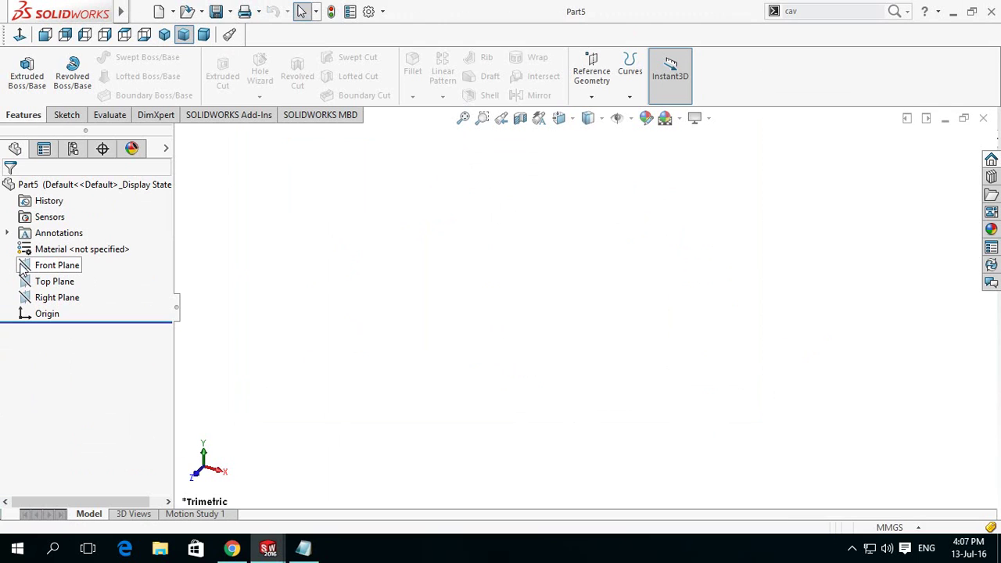
click(22, 269)
click(30, 244)
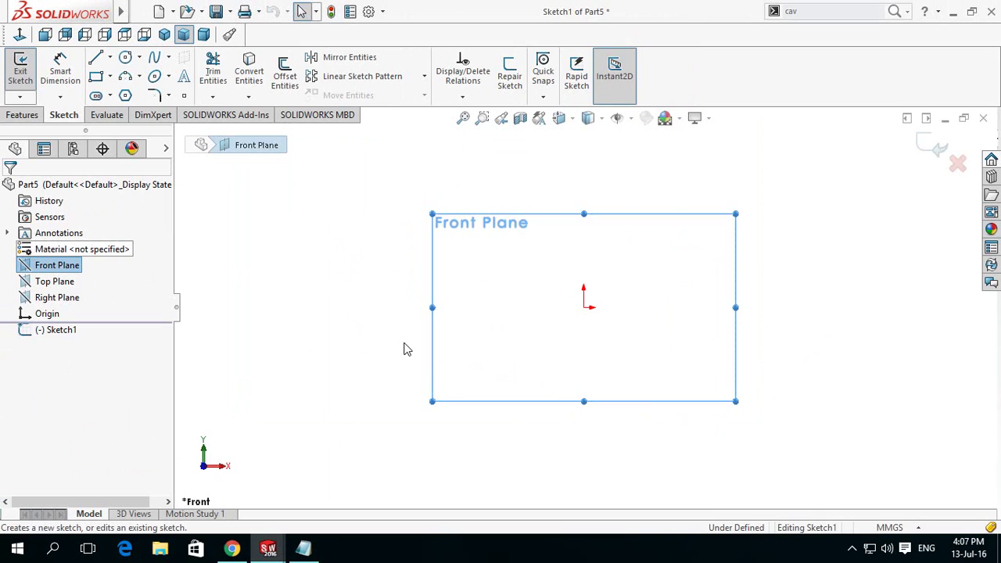
Draw a closed six-line outline from the origin: a thin strip with a taller right-end step
click(450, 350)
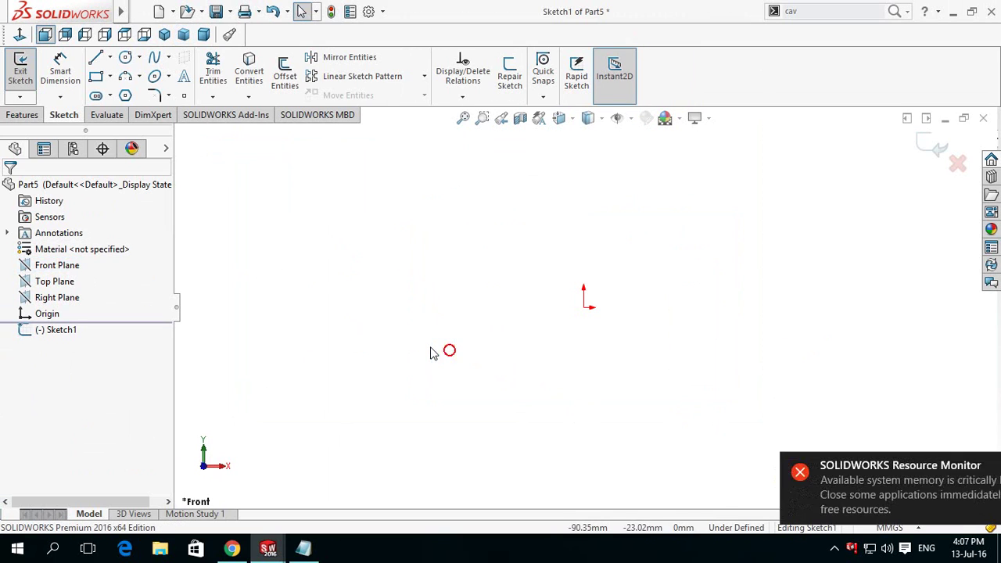
click(97, 59)
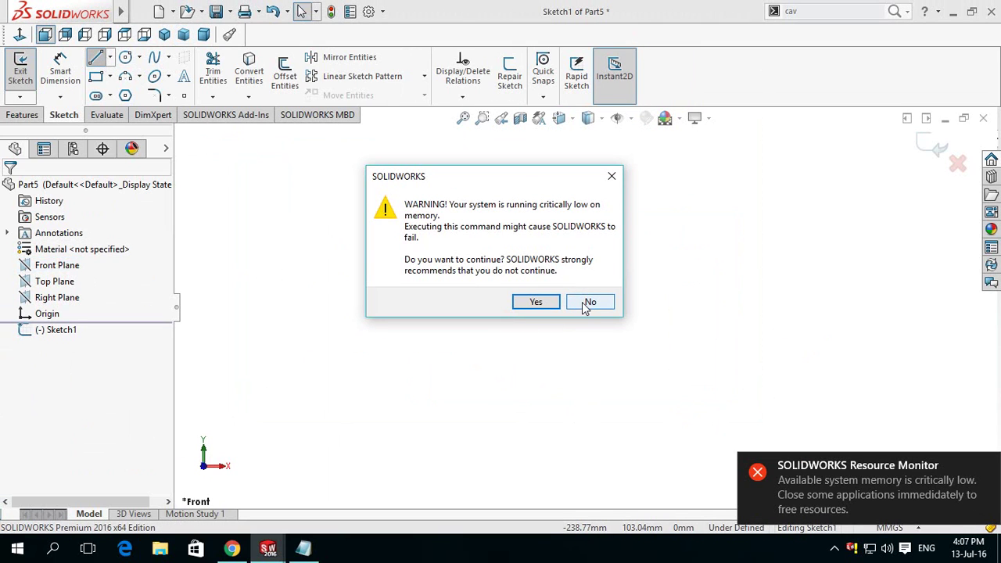
click(536, 303)
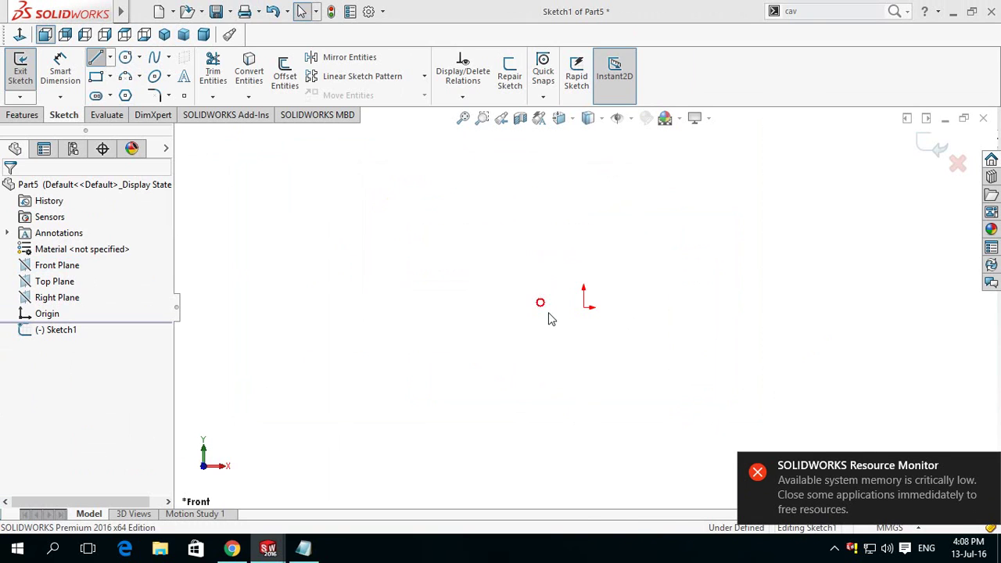
click(585, 307)
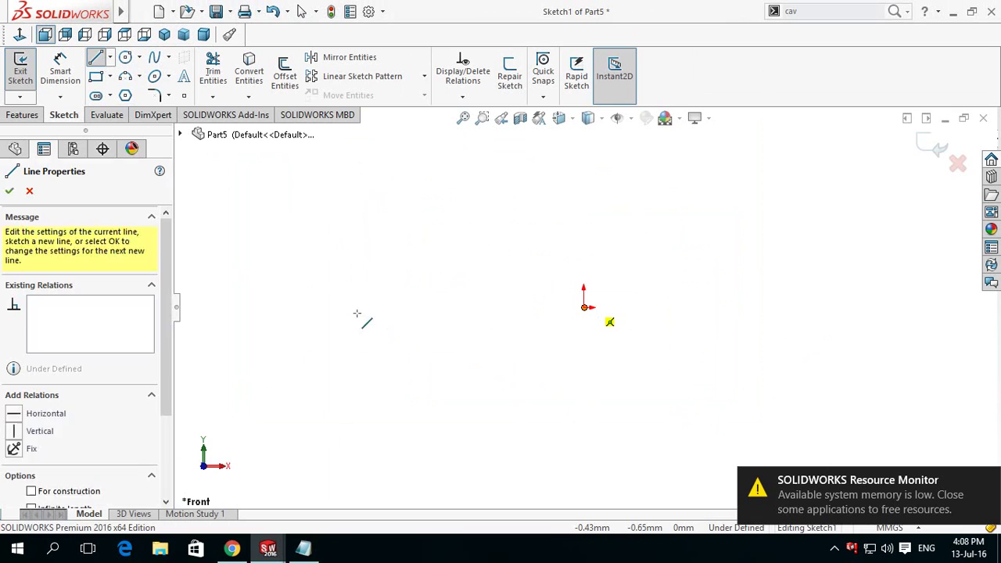
click(356, 307)
click(356, 290)
click(553, 291)
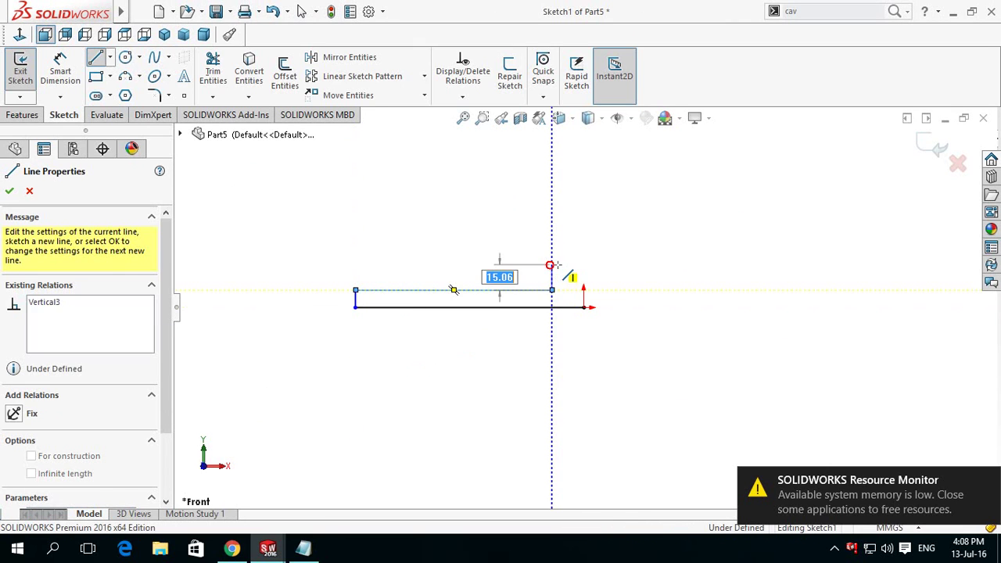
click(552, 264)
click(588, 265)
click(586, 307)
Stop line drawing and trim away the extra line
scroll(616, 335, down, 5)
key(Escape)
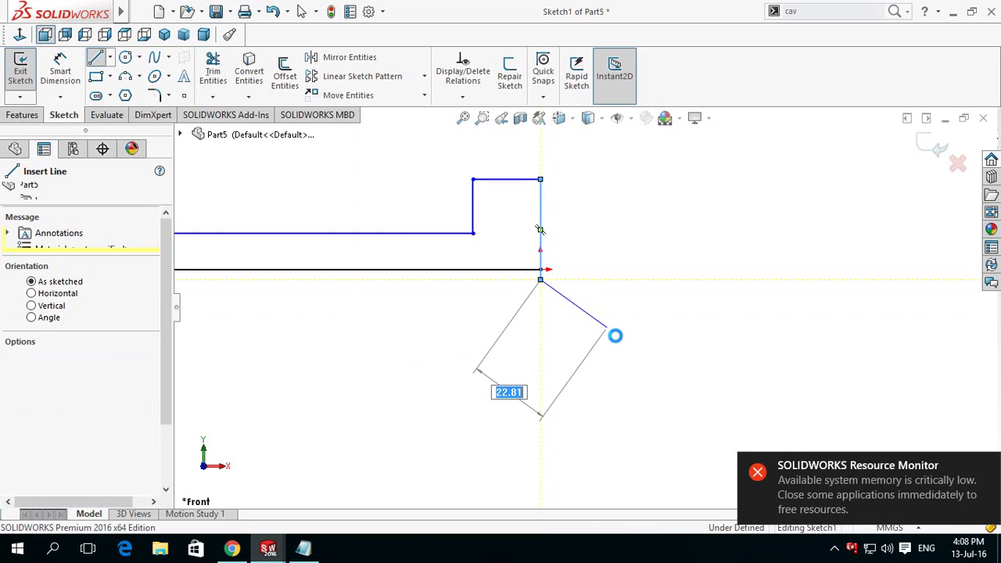
key(Escape)
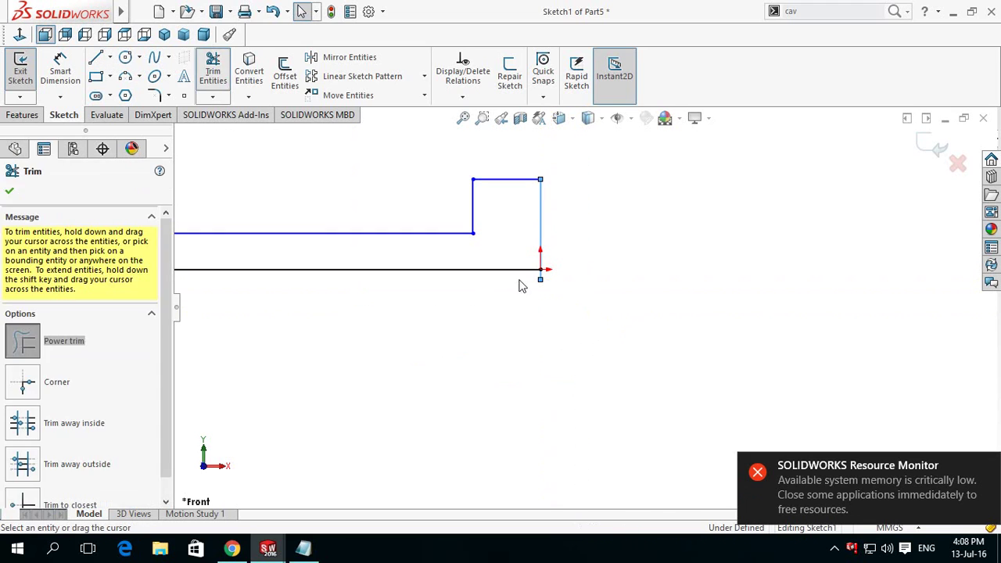
key(Escape)
right_drag(585, 346, 493, 308)
Dimension the long top line at 95 mm and add the step-width dimension
key(z)
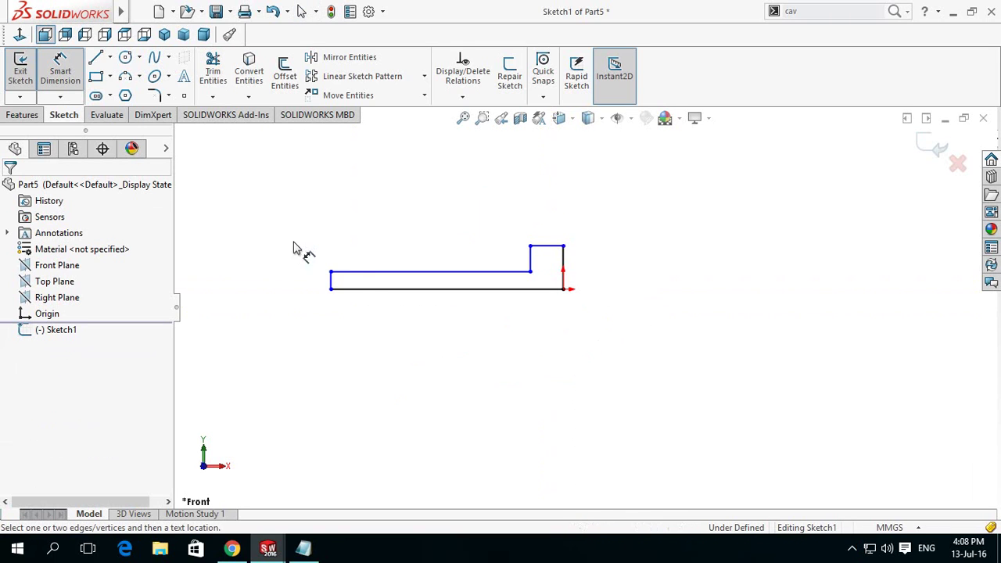
click(353, 271)
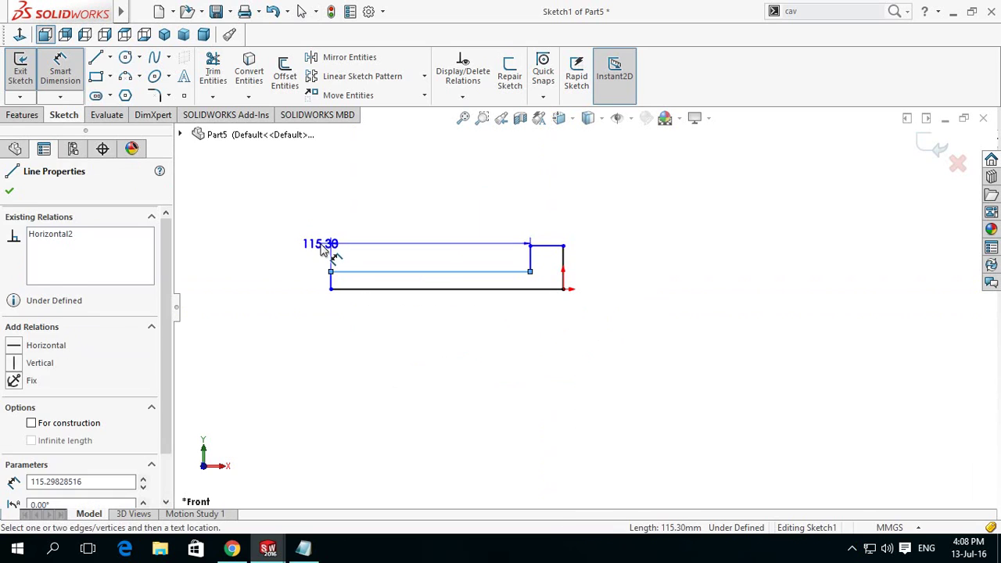
click(329, 252)
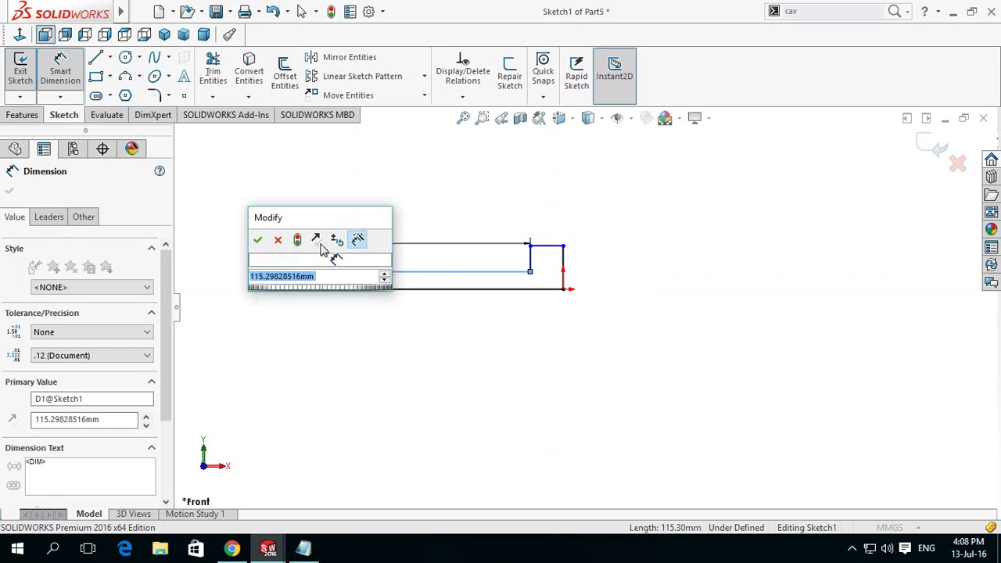
text(95)
key(Return)
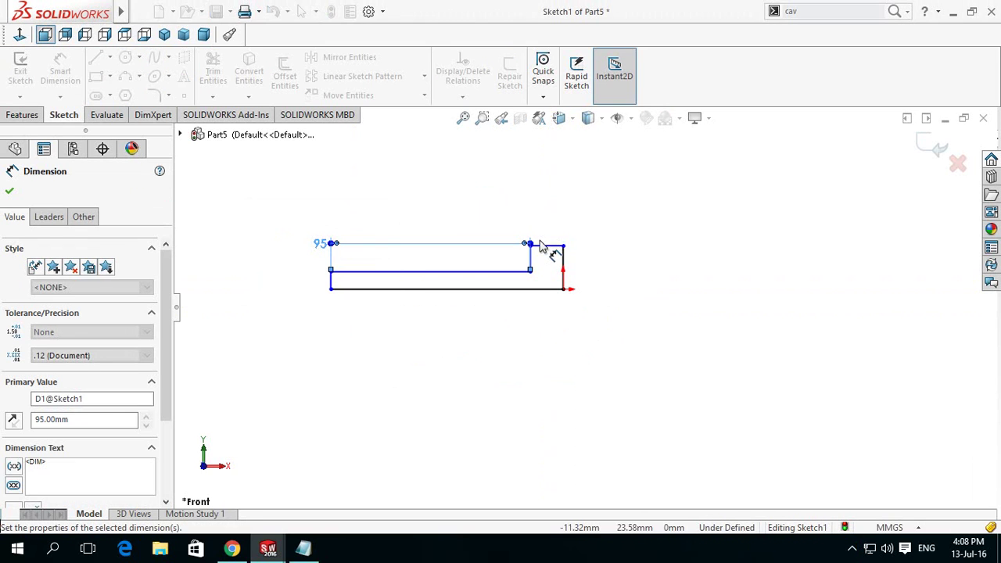
click(546, 246)
click(491, 216)
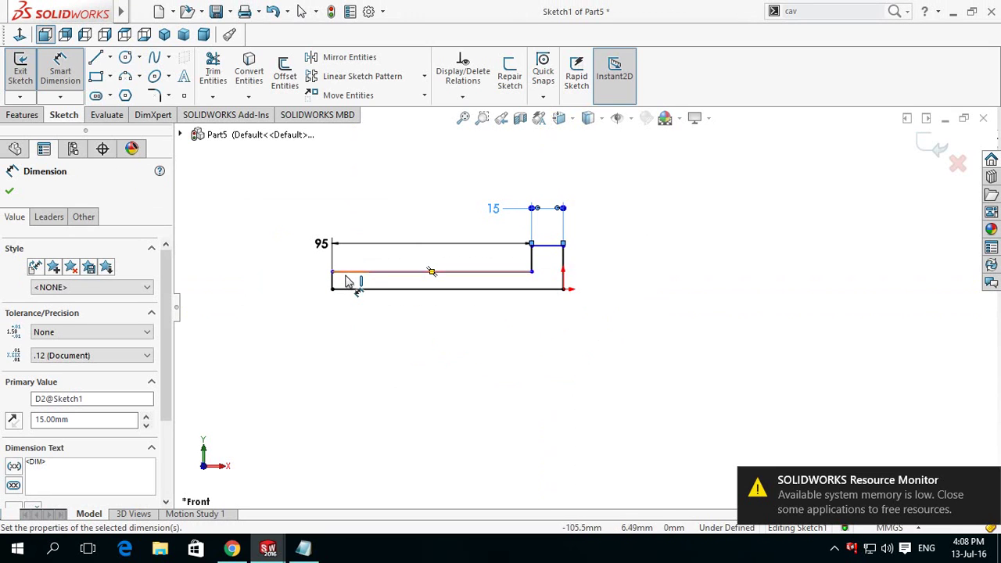
Set the strip thickness to 7.50 mm by entering 15/2
click(347, 273)
click(351, 291)
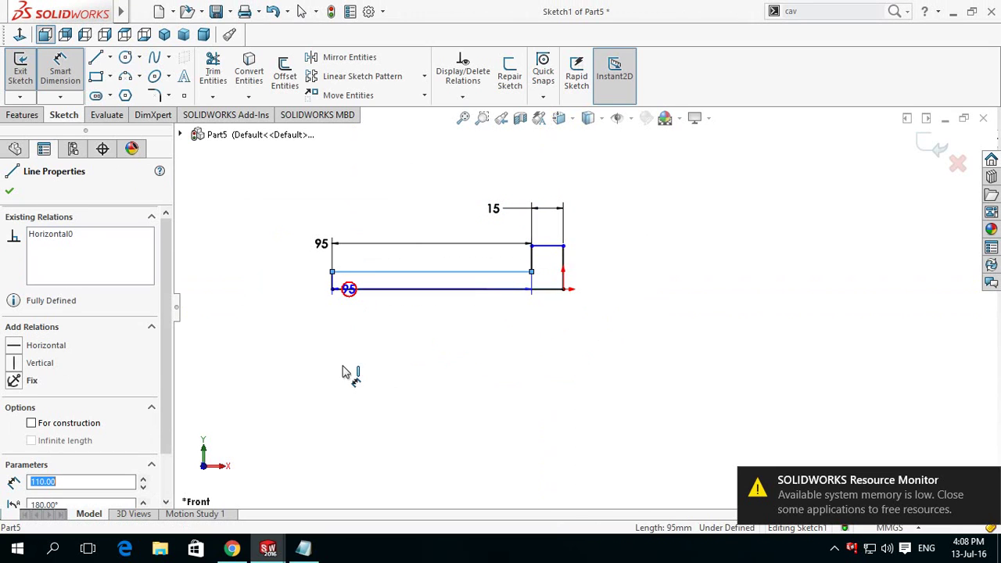
click(301, 393)
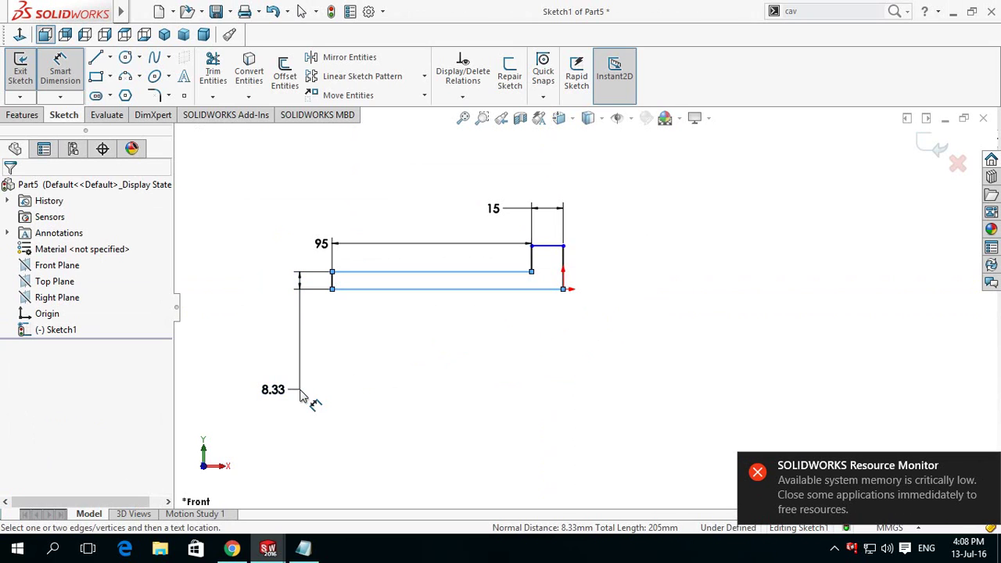
text(15)
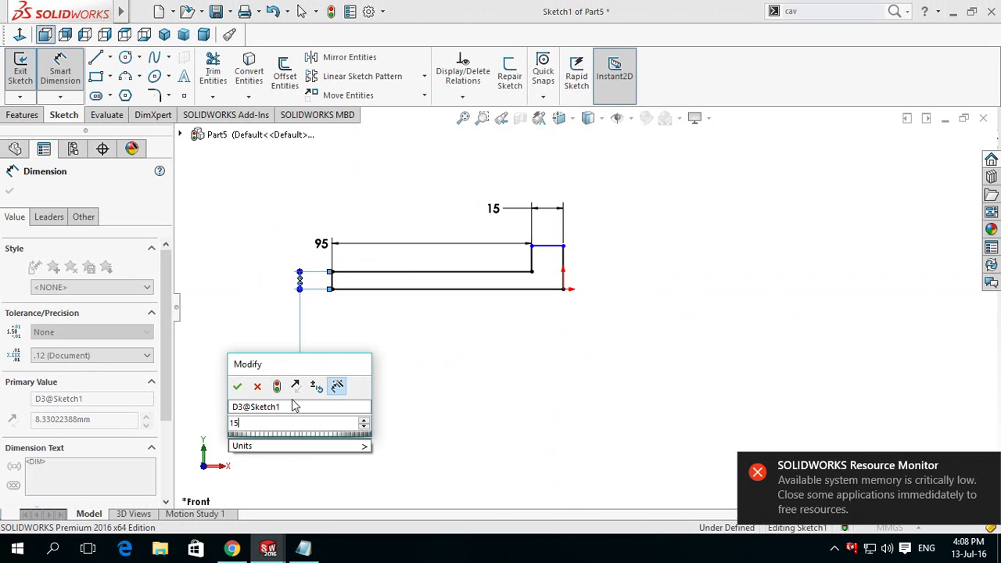
text(/2)
key(Return)
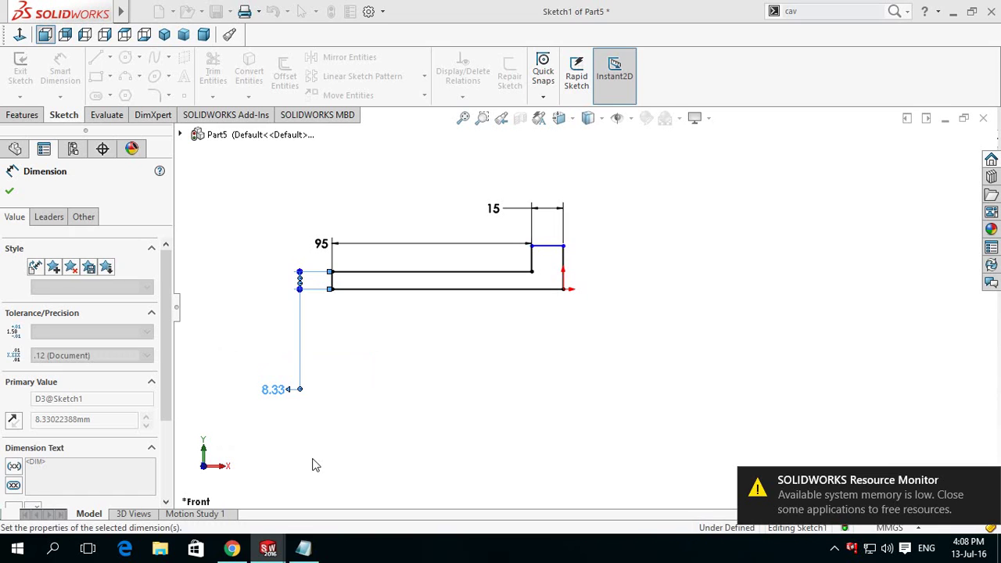
Dimension the step height at 18 mm
click(558, 249)
click(560, 289)
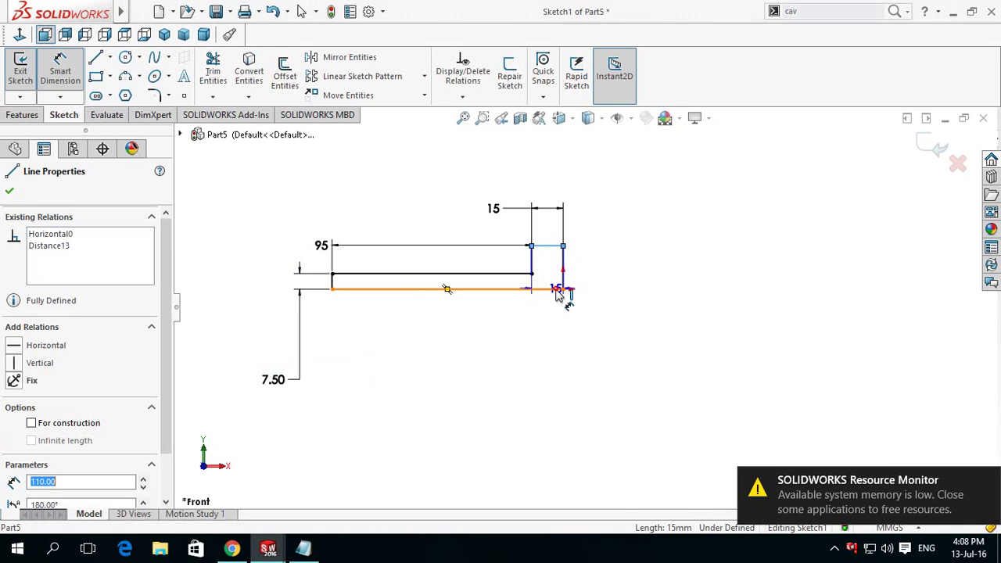
click(550, 363)
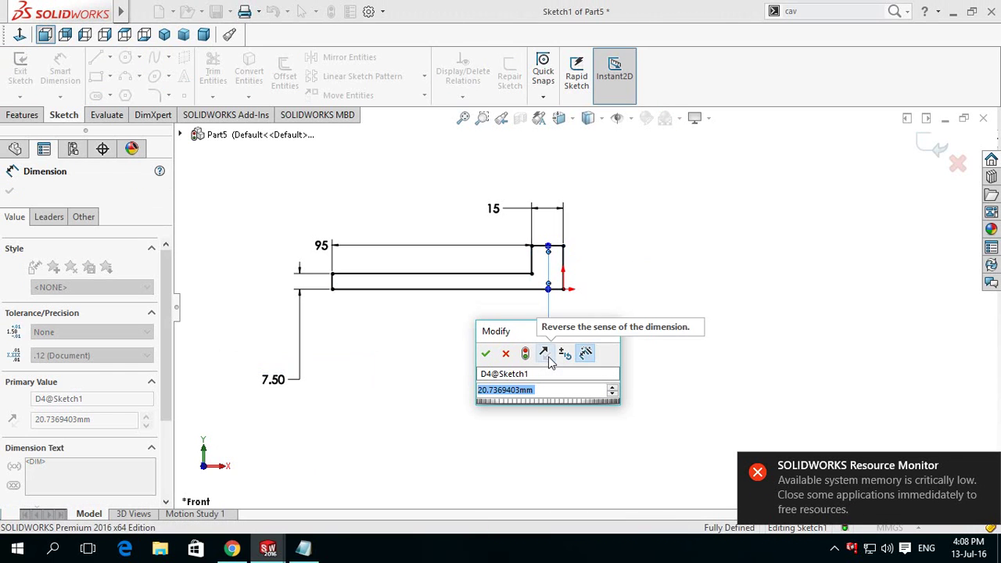
text(18)
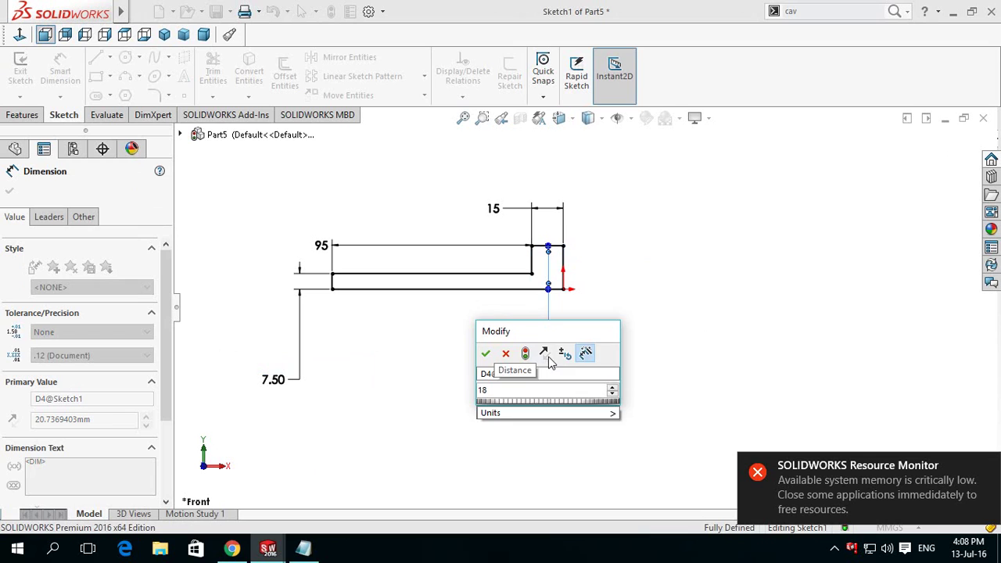
key(Return)
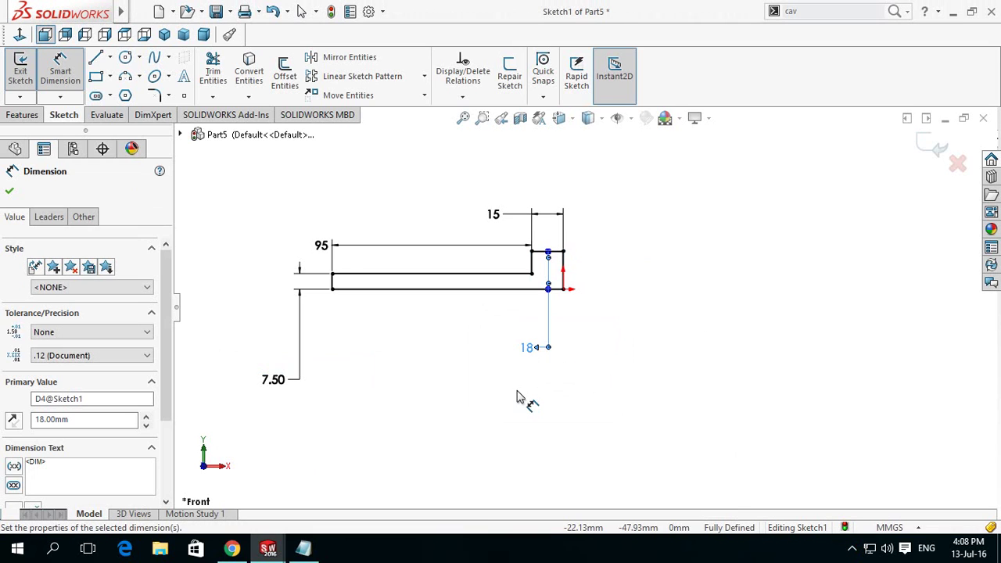
Revolve the profile 360° about its bottom line into a solid pin (Revolve1)
click(8, 193)
click(28, 117)
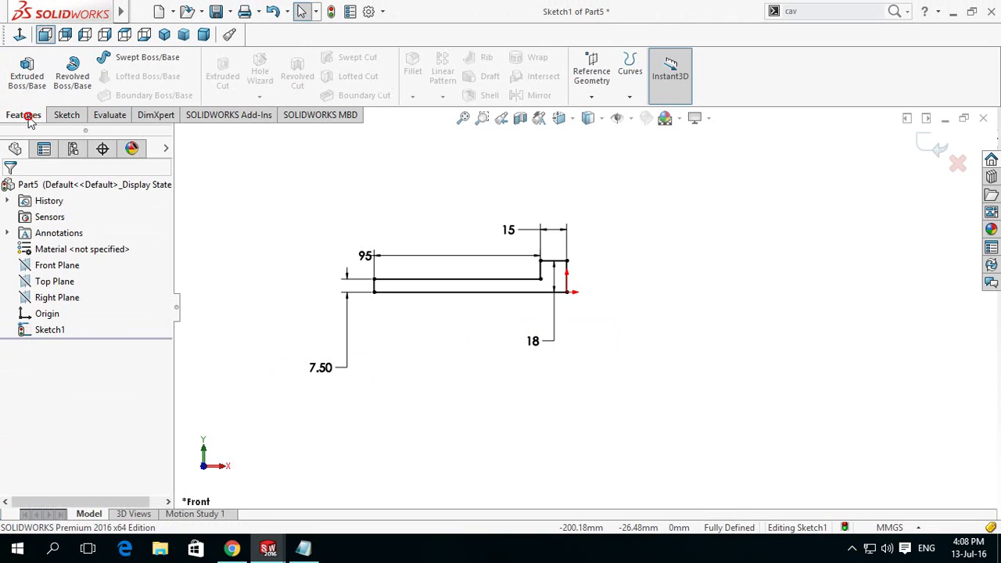
click(59, 87)
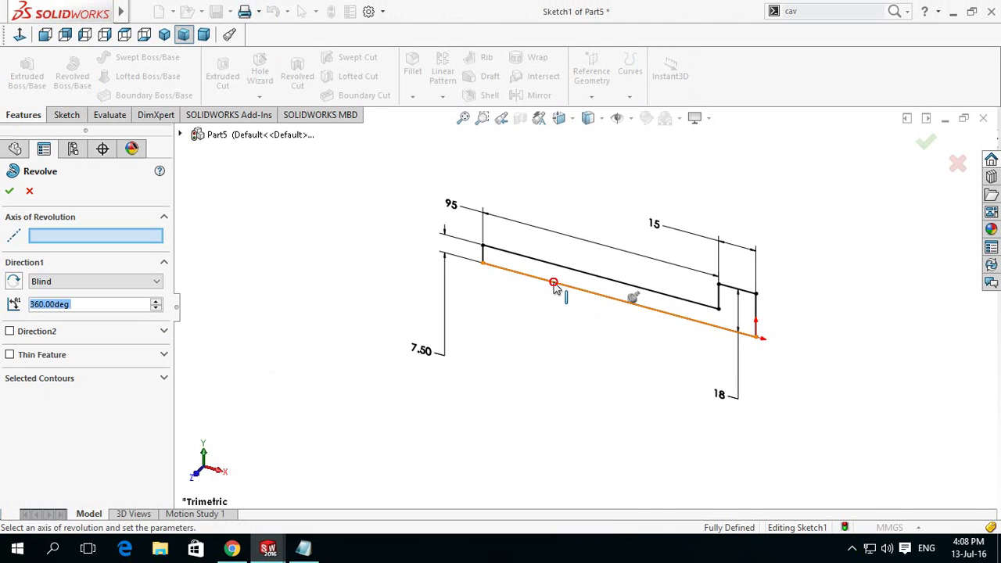
click(555, 284)
click(8, 193)
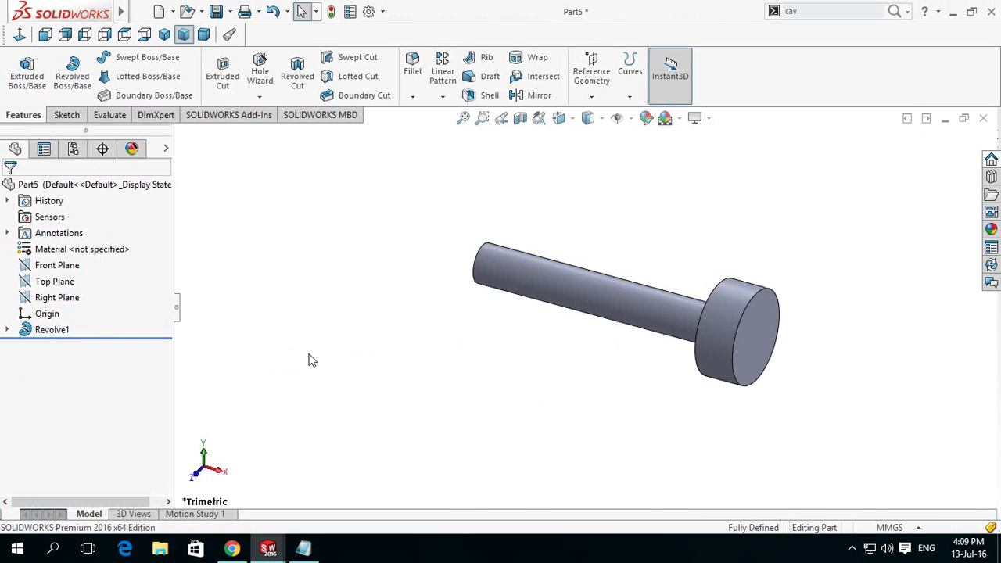
mouse_move(317, 349)
middle_down()
mouse_move(404, 402)
mouse_move(385, 416)
middle_up()
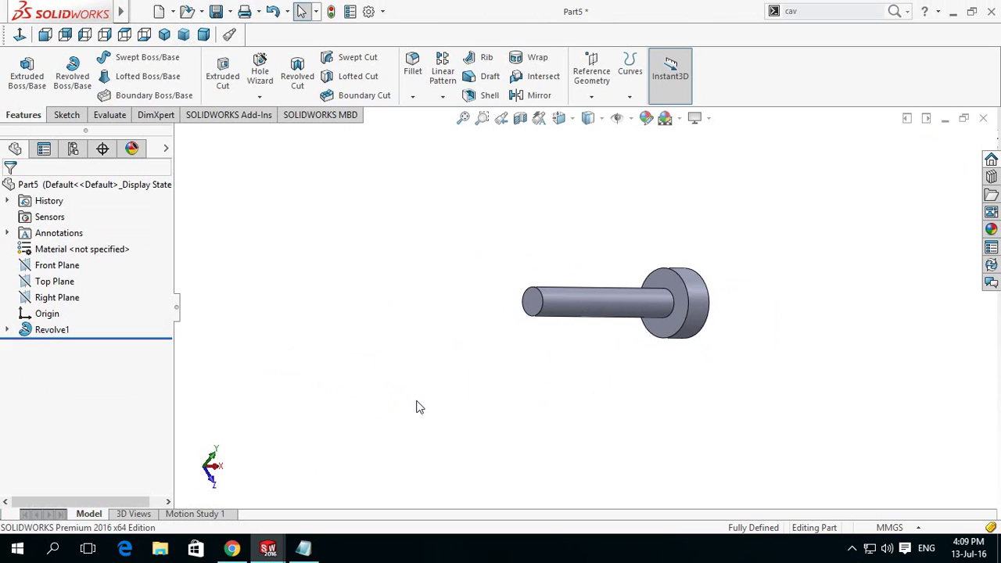
Save the part with the file name 'pin'
key(ctrl+s)
text(pin)
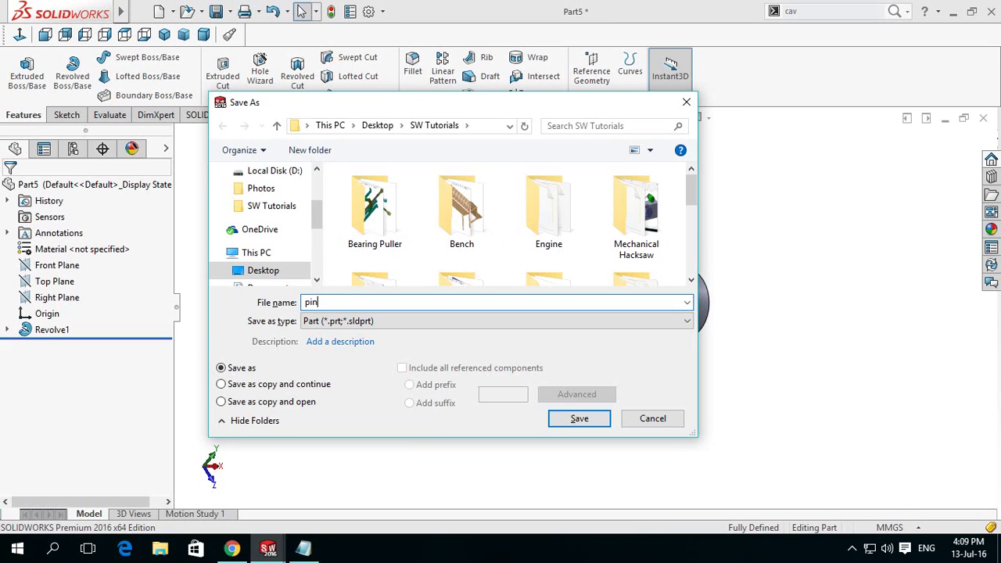
key(Return)
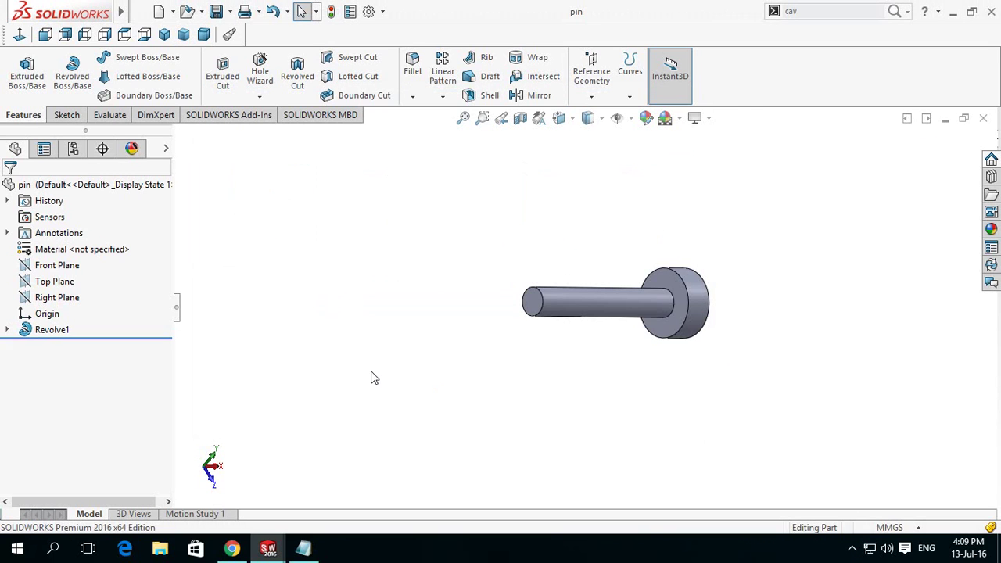
Bring the Assem3 assembly window forward and start Insert Components
click(267, 548)
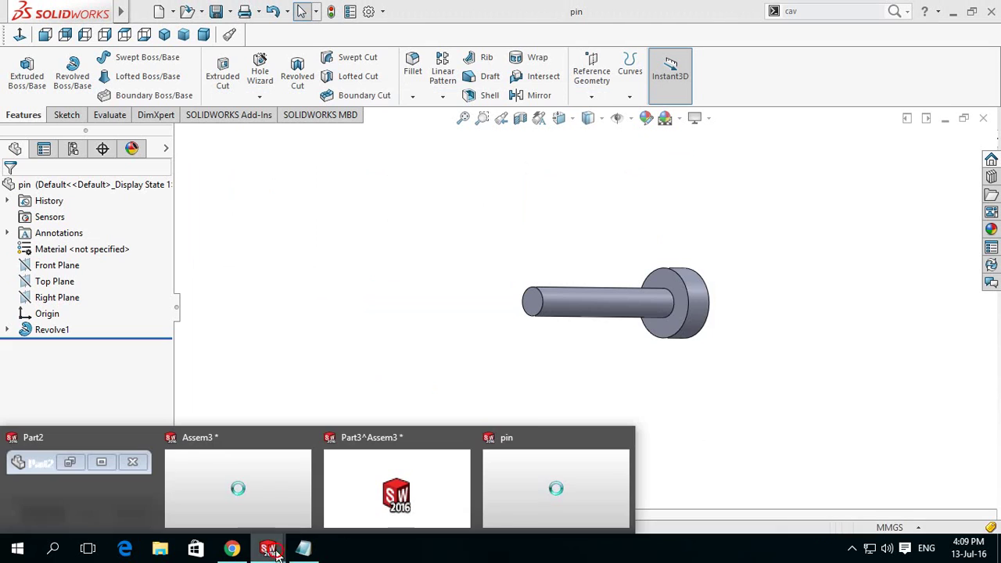
click(208, 499)
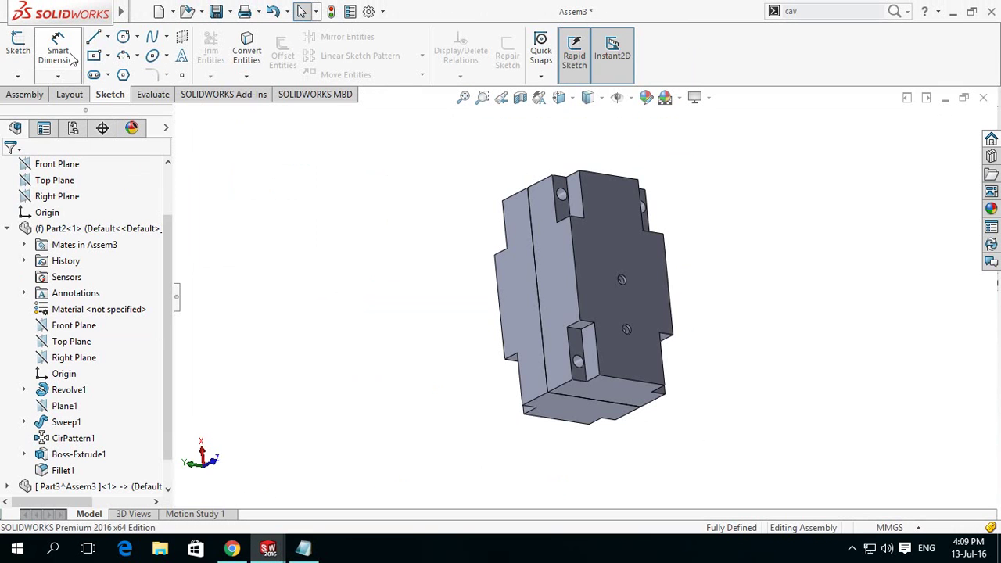
click(24, 94)
click(80, 51)
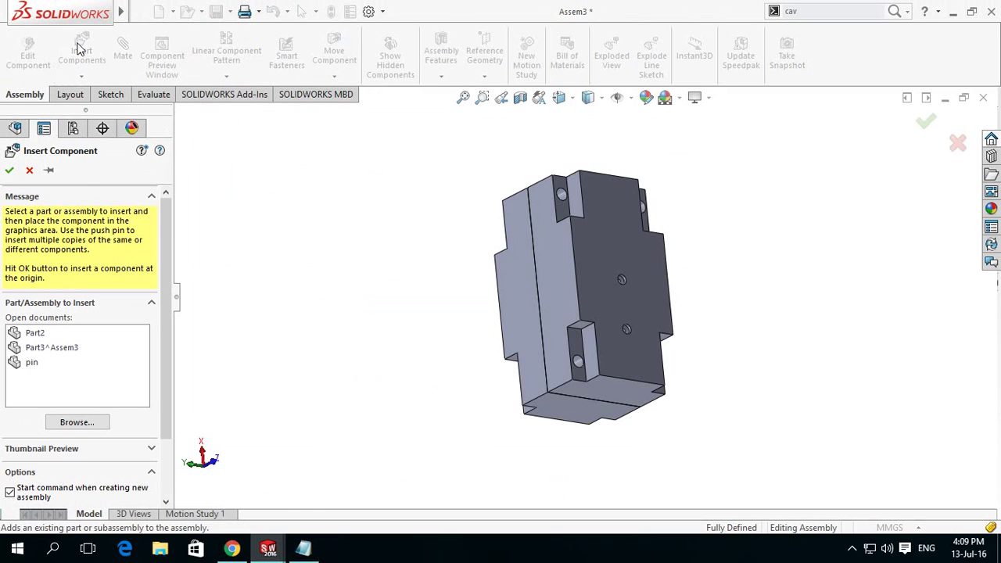
Insert 'pin' from the open documents as pin<1>, placed beside the mould block
click(30, 363)
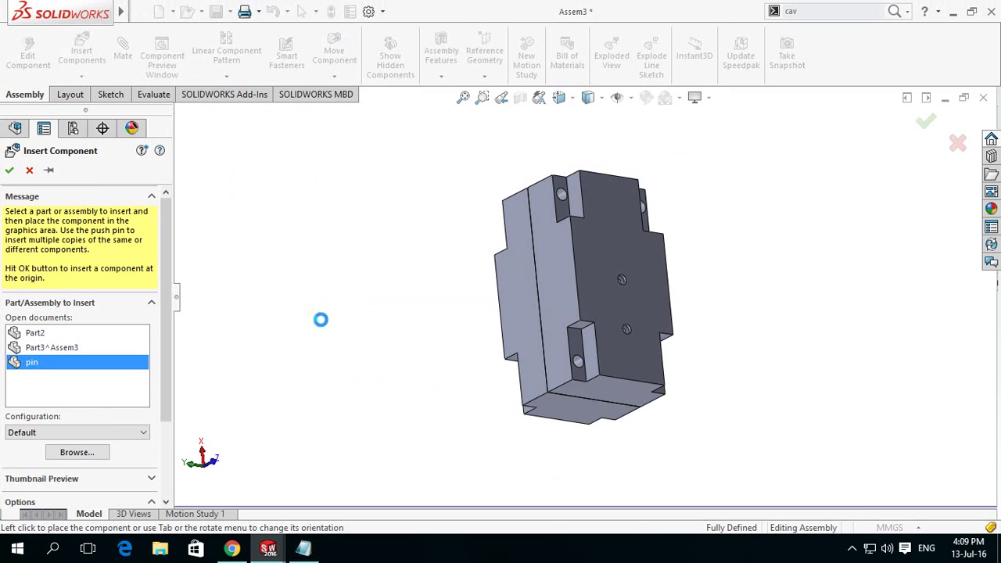
click(400, 266)
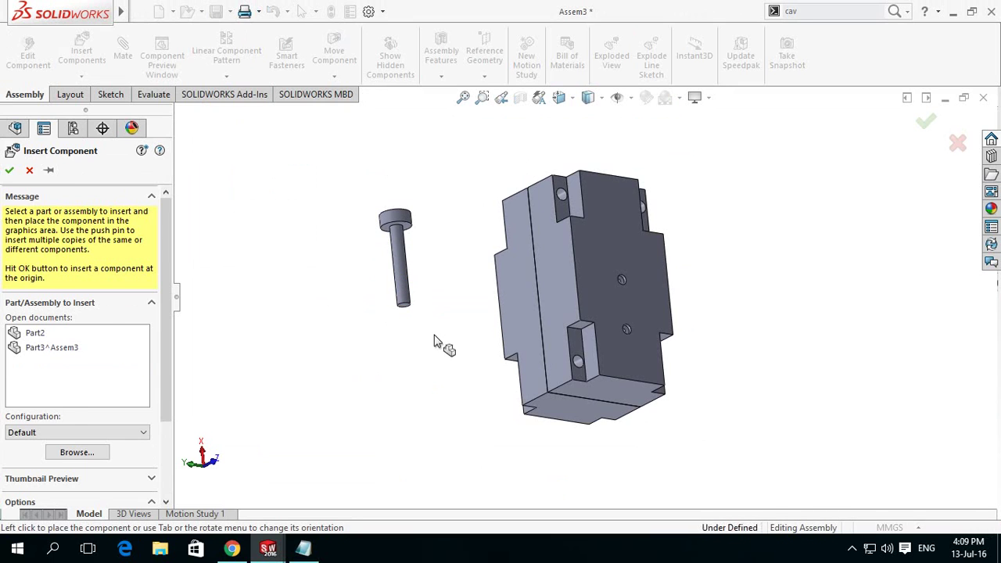
click(403, 285)
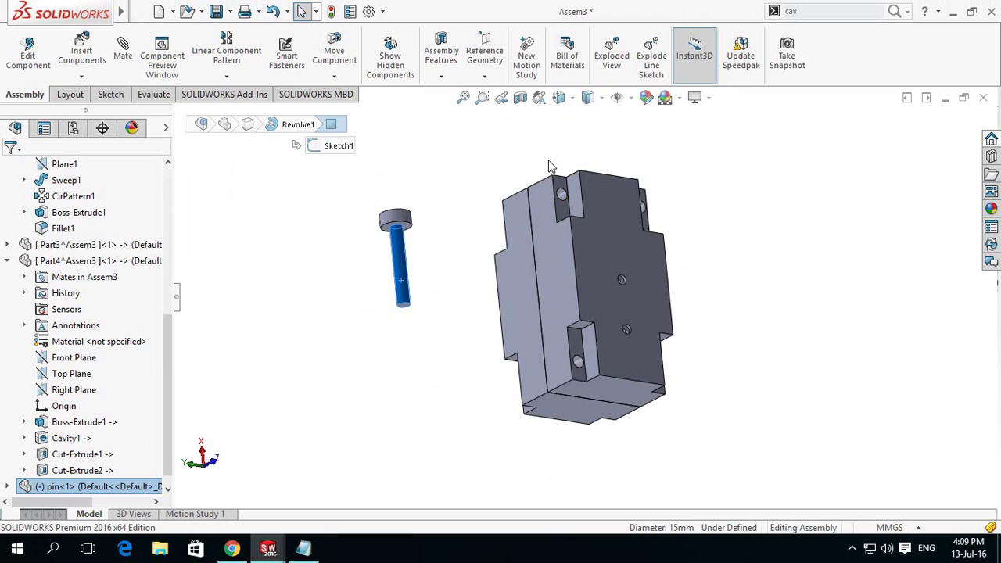
Mate the pin's shaft concentric with the mould half's hole, flipping its alignment
key(m)
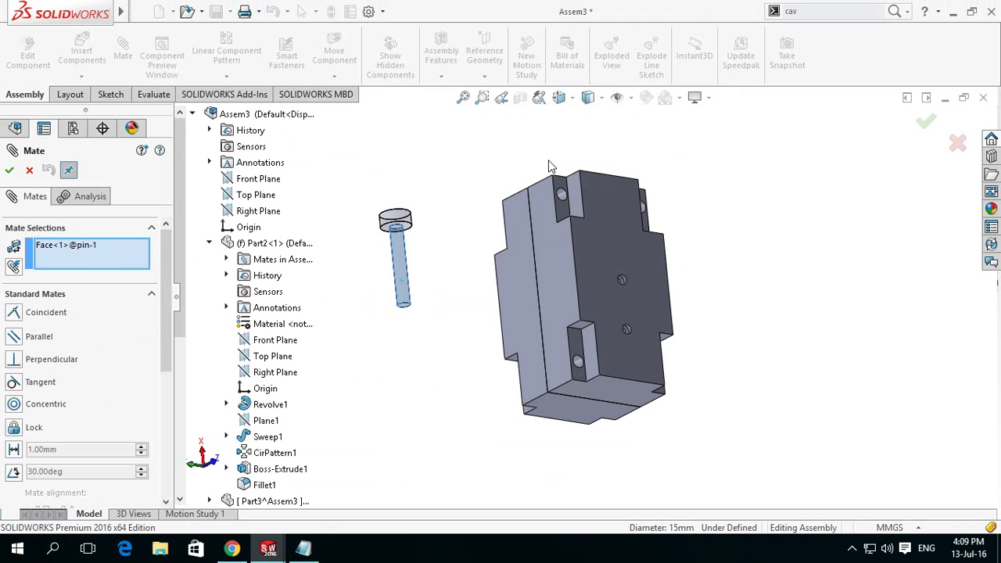
scroll(550, 166, down, 3)
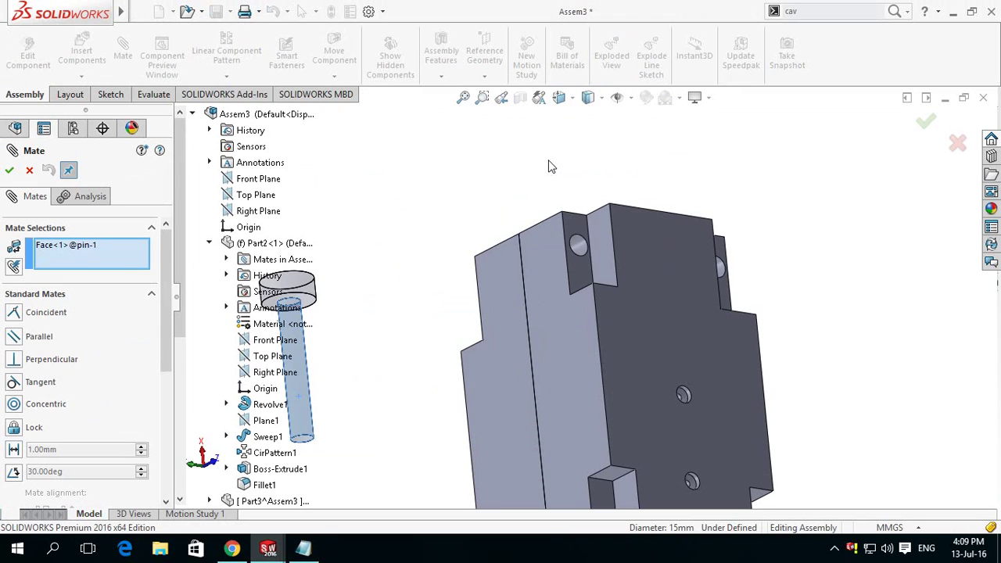
click(579, 249)
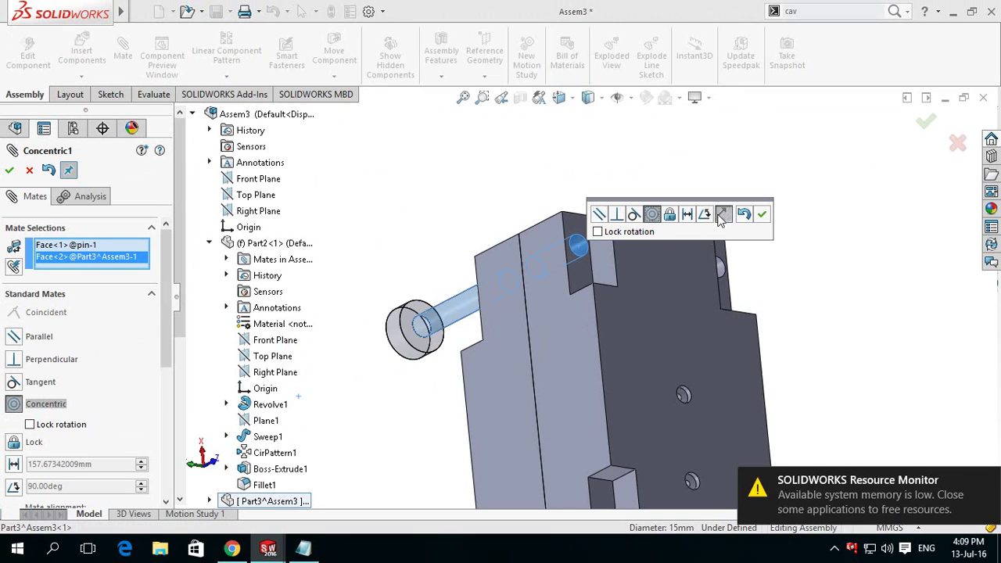
click(723, 216)
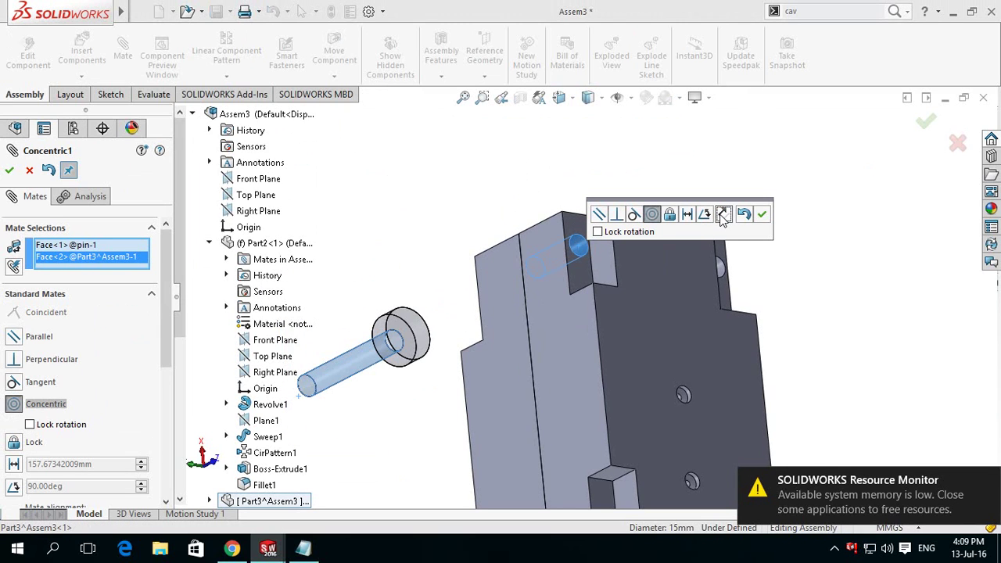
click(765, 218)
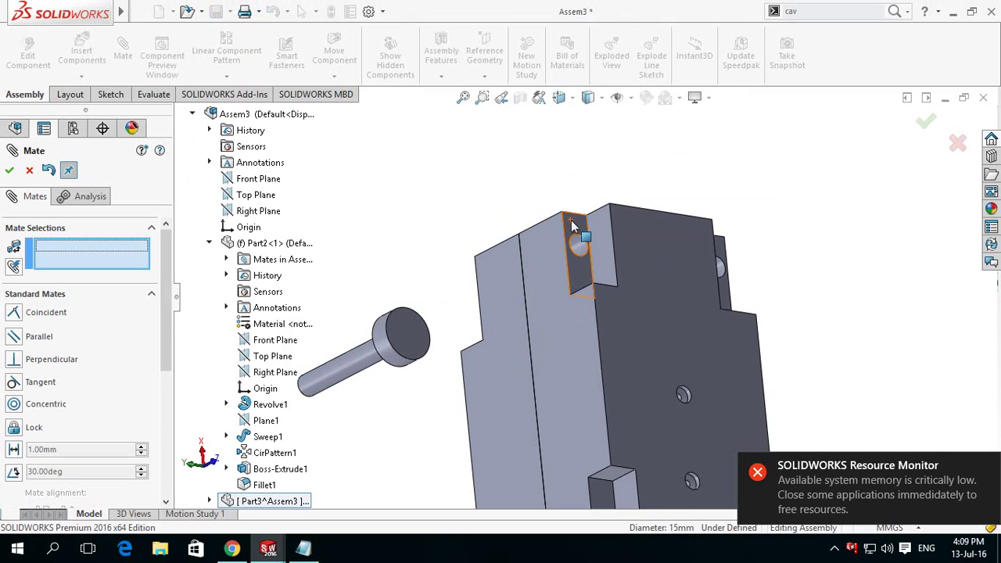
Make the pin's flange face coincident with the mould block face (Coincident7)
click(522, 257)
scroll(371, 410, up, 3)
mouse_move(371, 409)
middle_down()
mouse_move(477, 395)
mouse_move(525, 343)
middle_up()
scroll(526, 340, down, 2)
scroll(535, 327, down, 2)
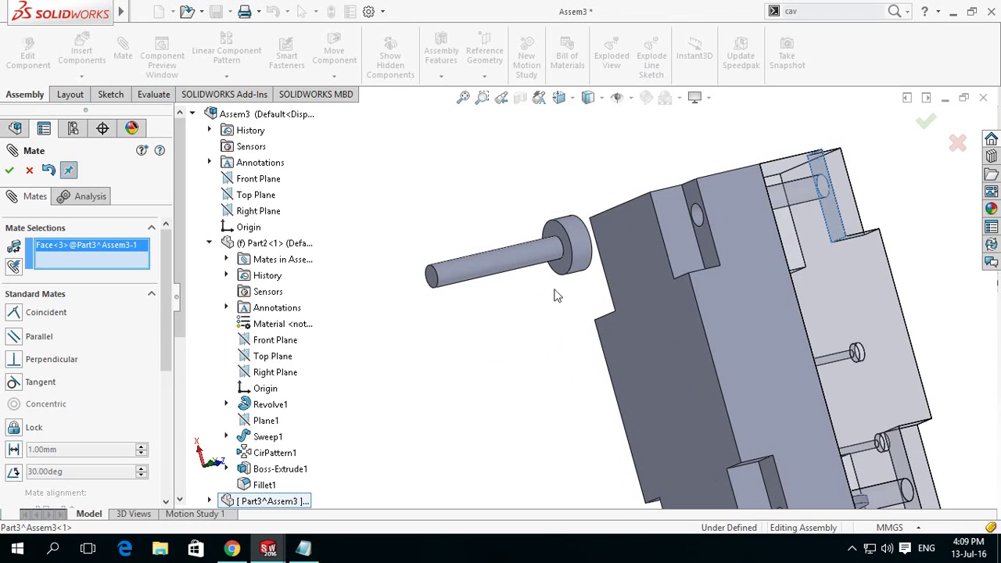
scroll(563, 278, down, 2)
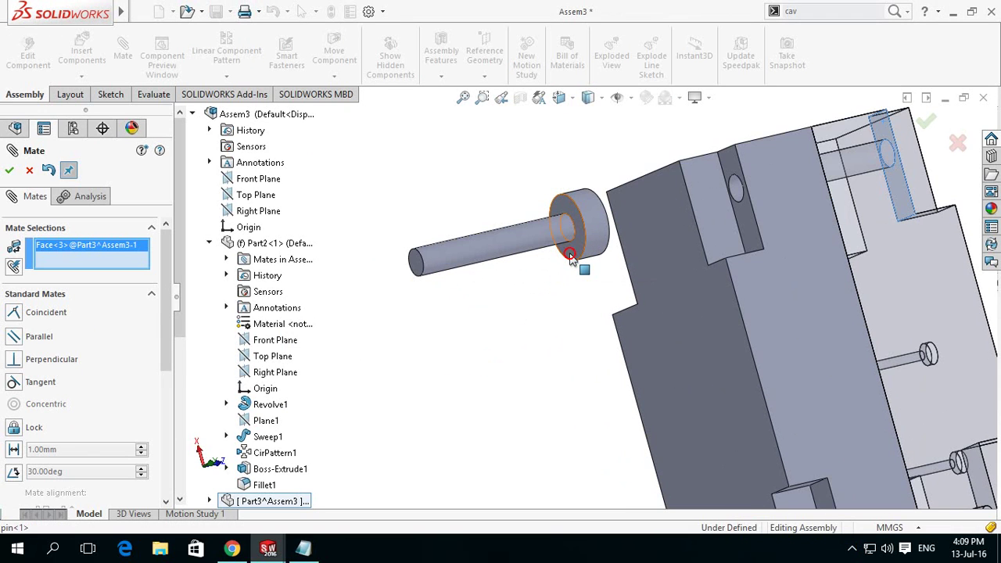
click(575, 263)
scroll(506, 306, up, 2)
scroll(509, 310, up, 1)
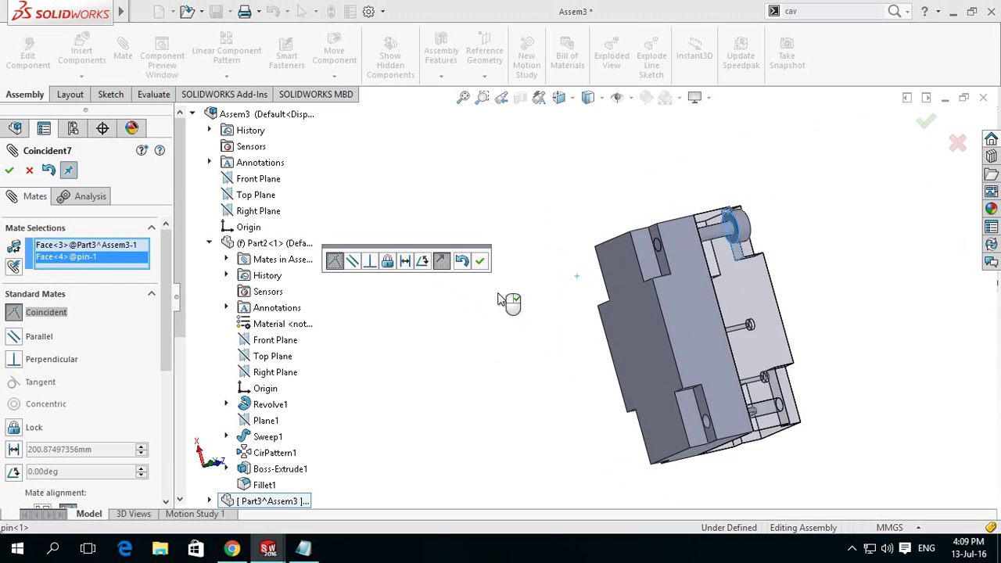
scroll(514, 313, up, 1)
middle_drag(468, 328, 382, 346)
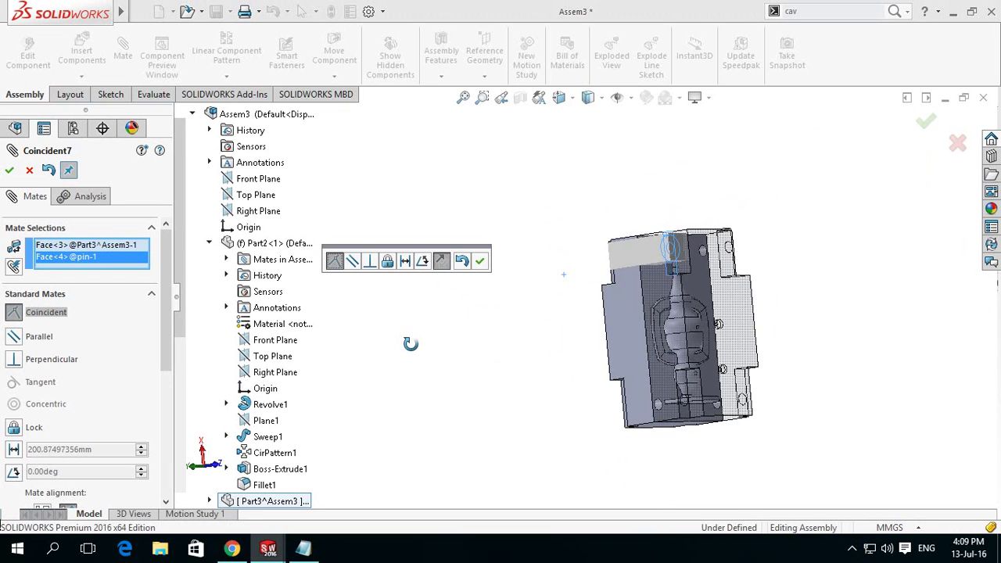
click(480, 262)
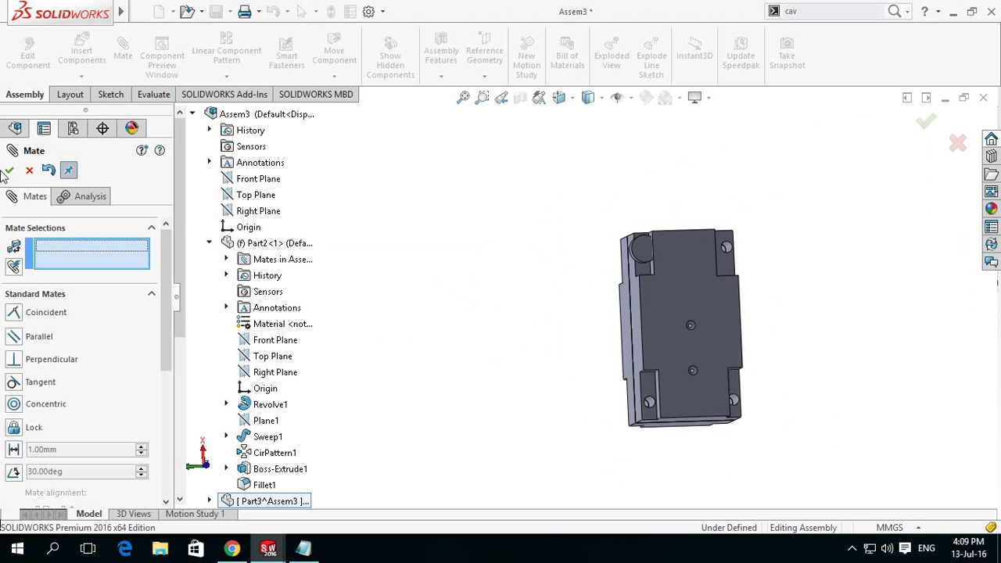
Close the Mate panel, straighten the view, and switch to the pin part window
key(Escape)
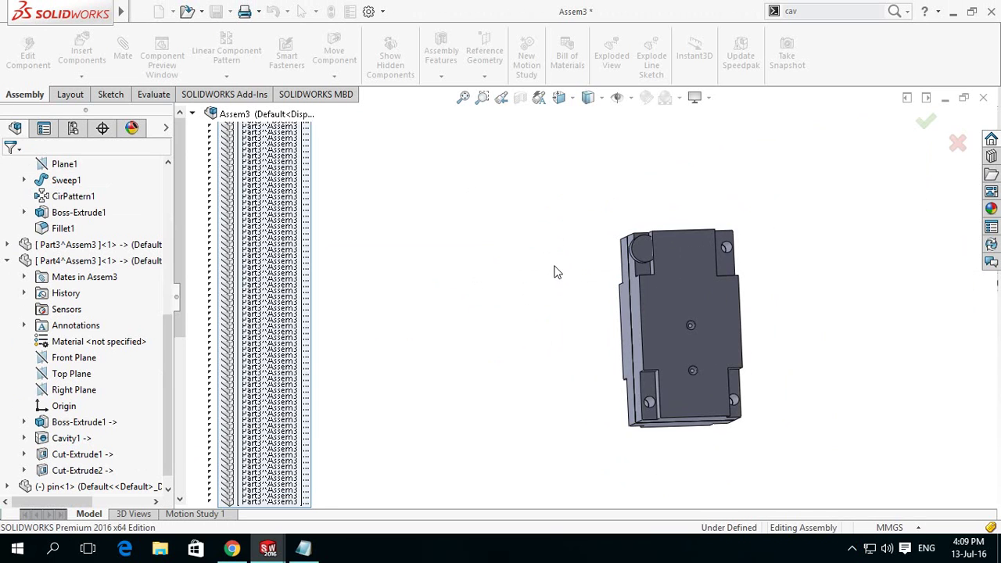
scroll(563, 277, down, 2)
middle_drag(559, 276, 556, 283)
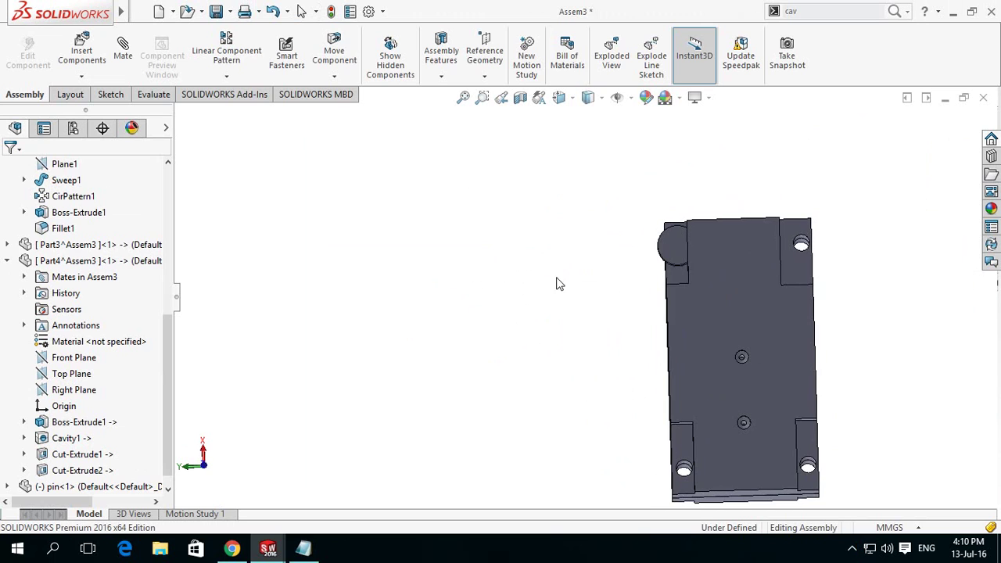
mouse_move(269, 550)
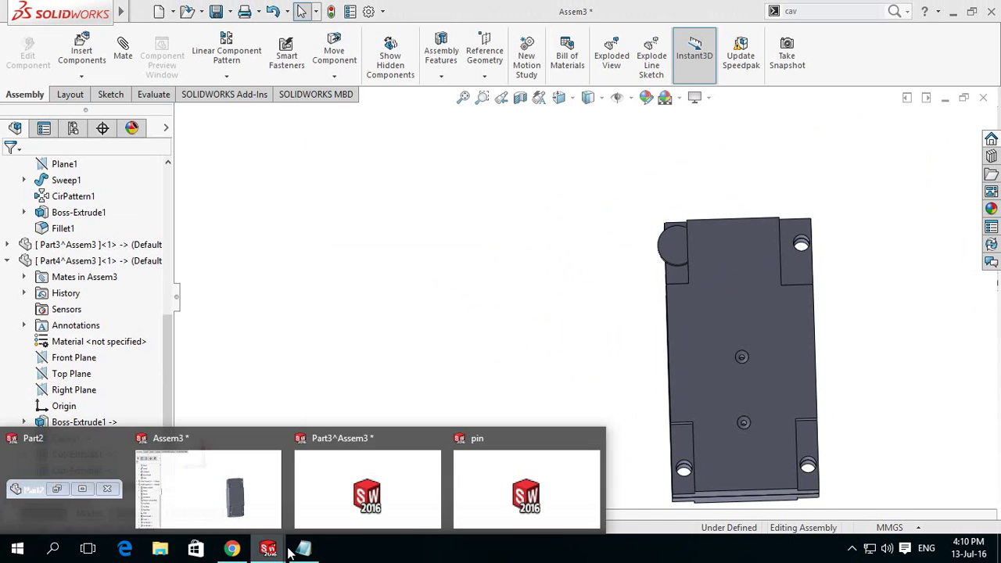
click(505, 484)
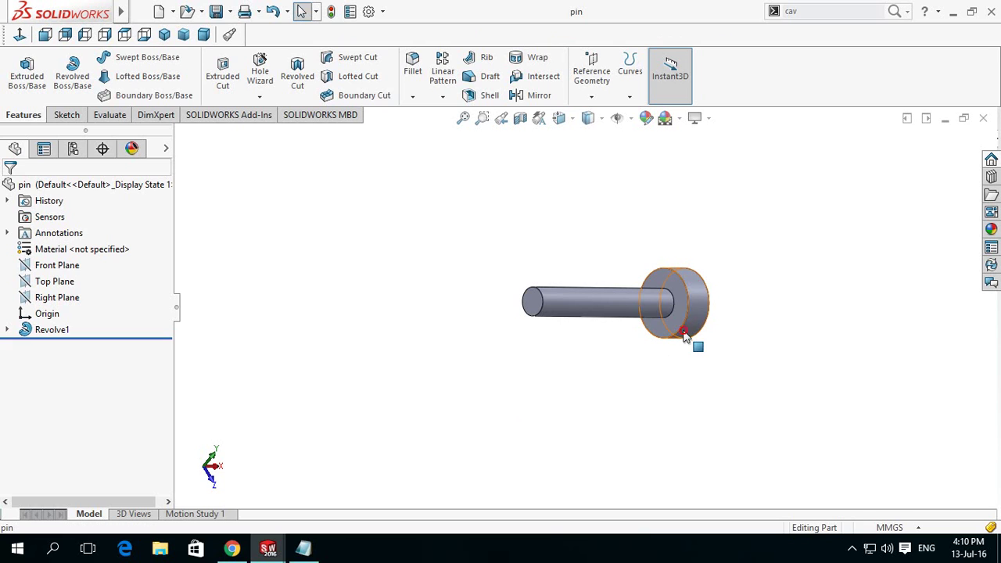
Edit the pin's Sketch1, change the R18 flange dimension to 9 mm, and rebuild
click(684, 337)
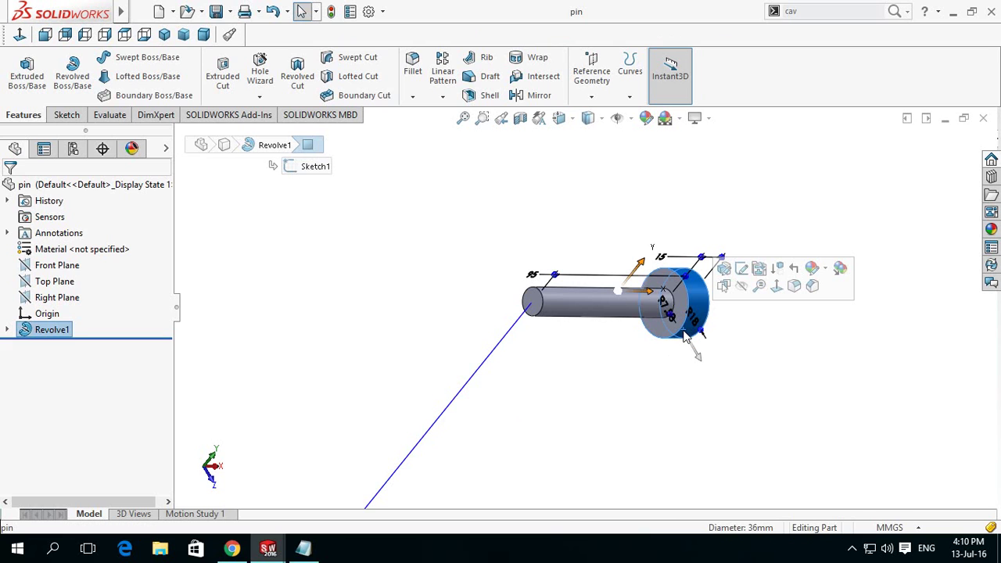
click(742, 269)
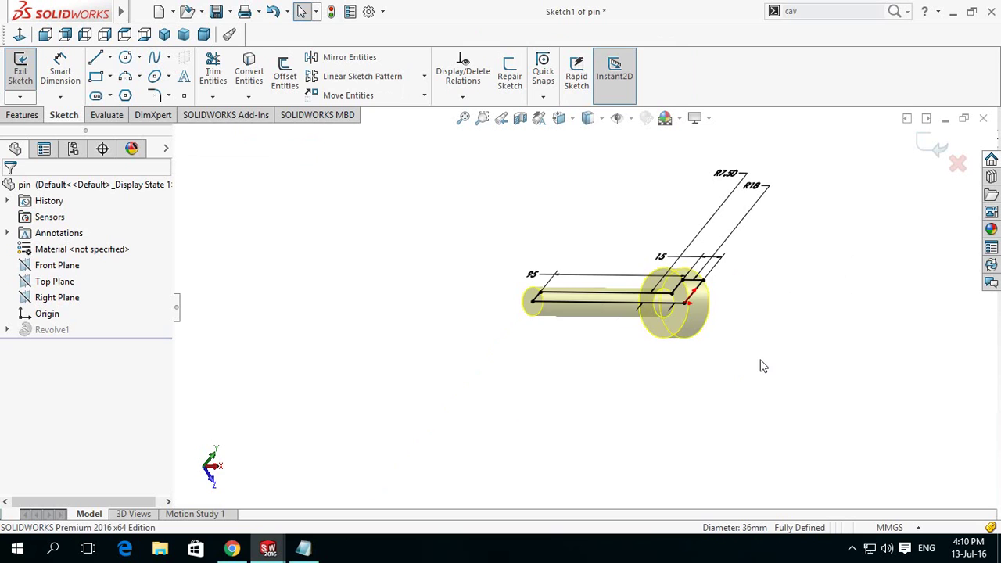
click(717, 143)
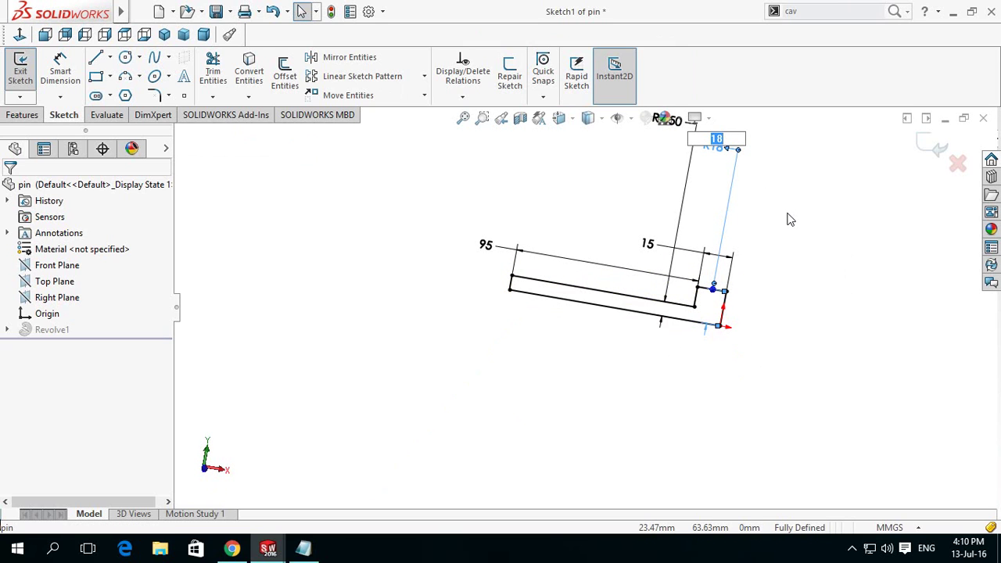
text(9)
key(Return)
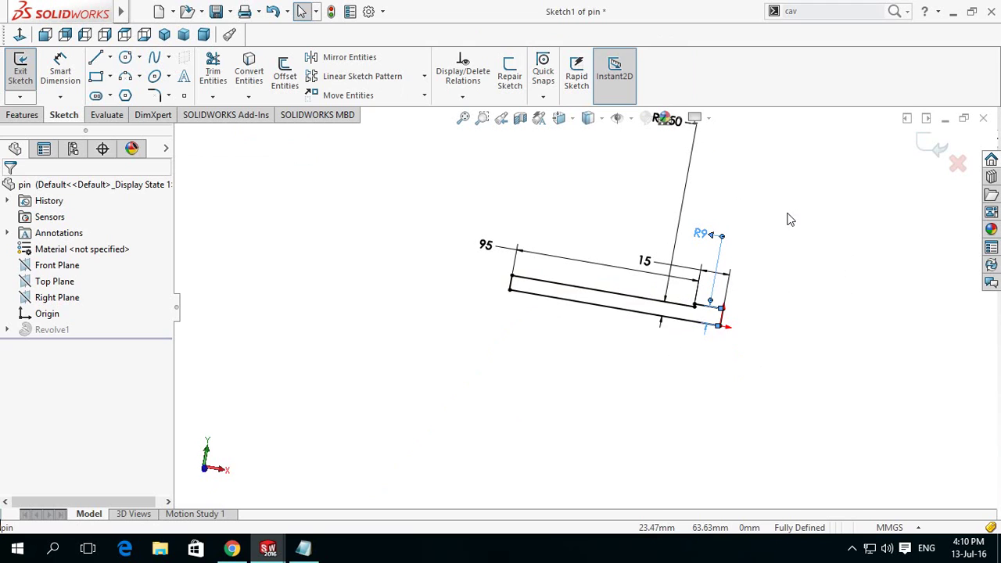
click(939, 147)
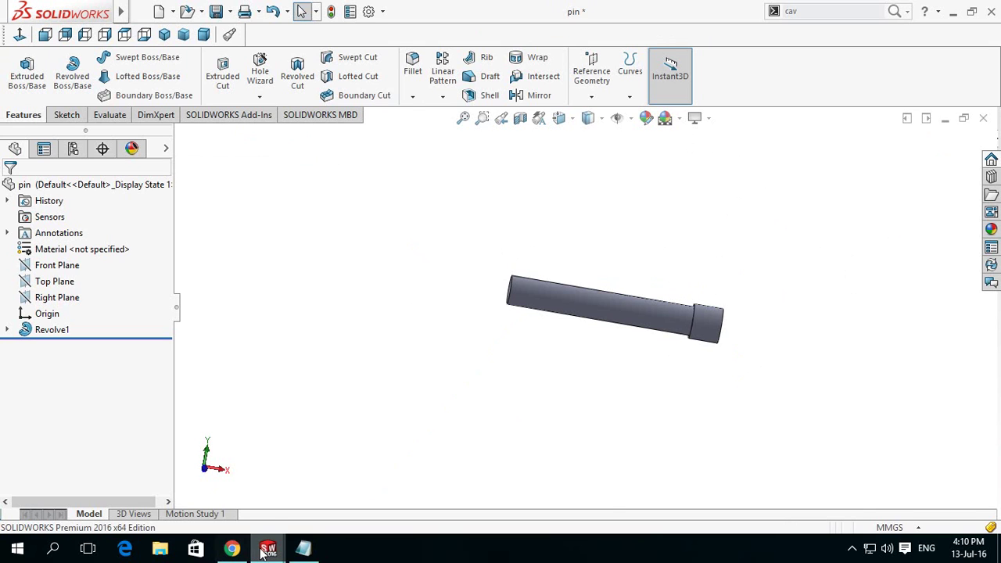
mouse_move(267, 549)
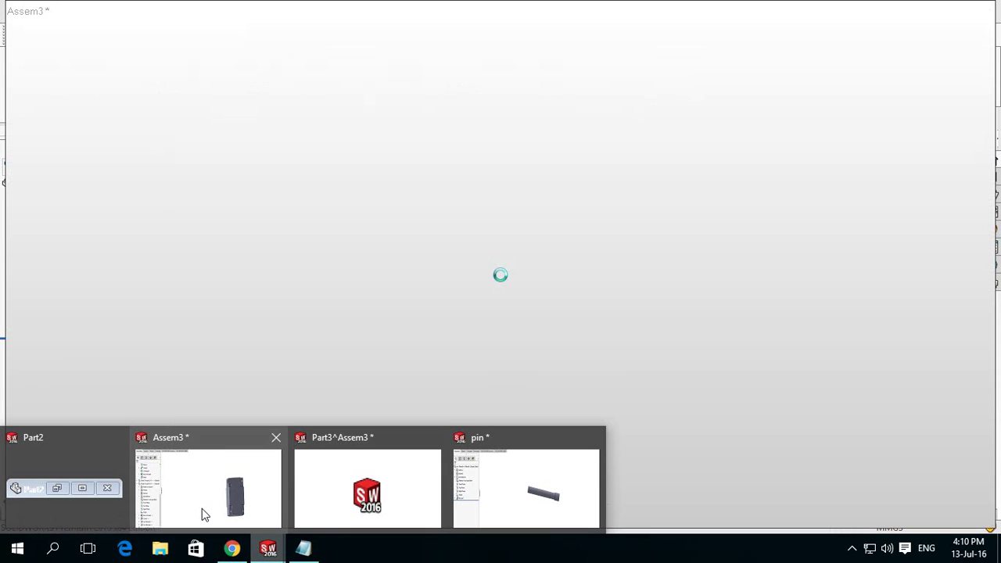
Return to Assem3 and orbit to an isometric view of the smaller-flanged pin in its hole
click(202, 509)
key(ctrl+Tab)
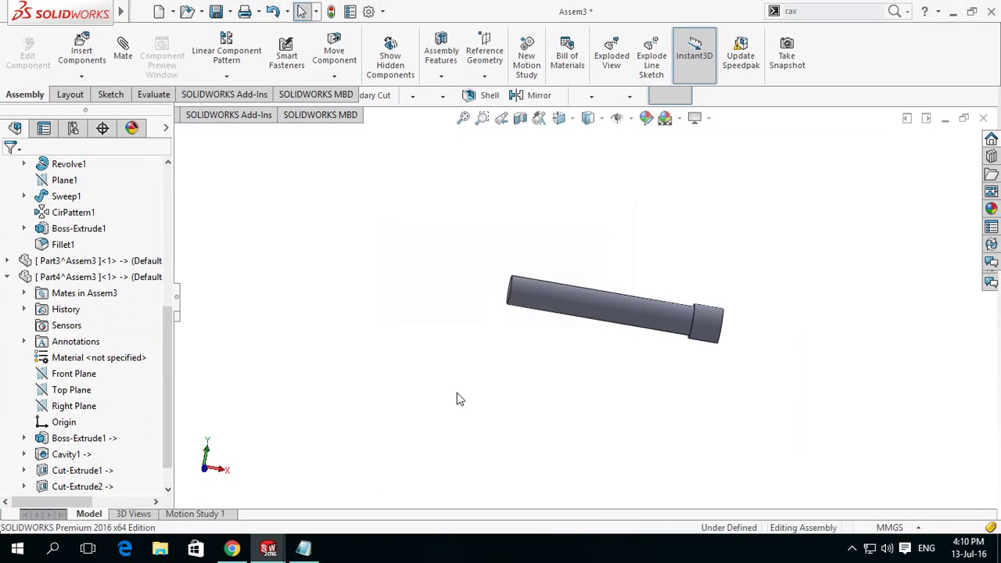
scroll(575, 265, up, 3)
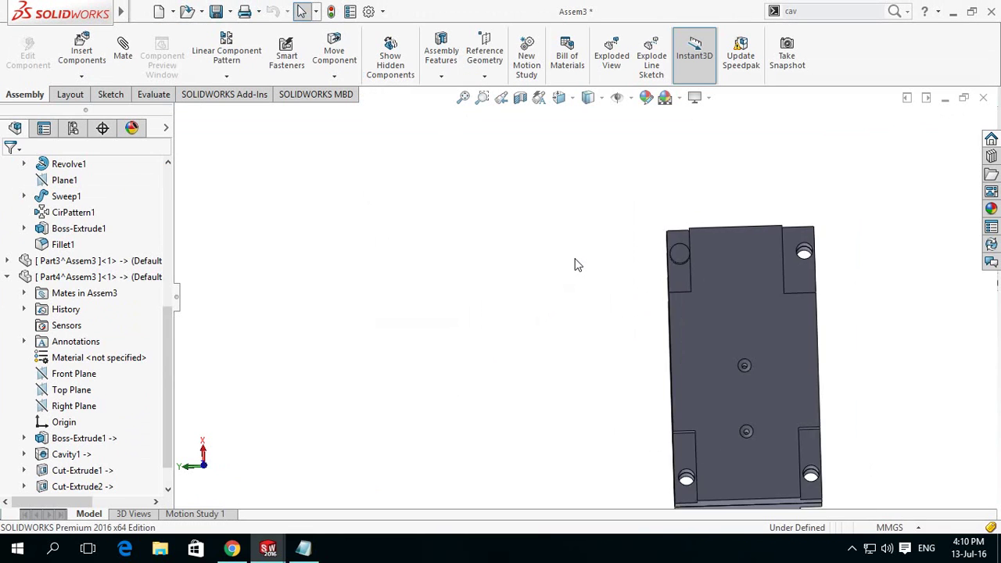
scroll(576, 265, up, 3)
mouse_move(696, 226)
middle_down()
mouse_move(725, 233)
mouse_move(769, 279)
middle_up()
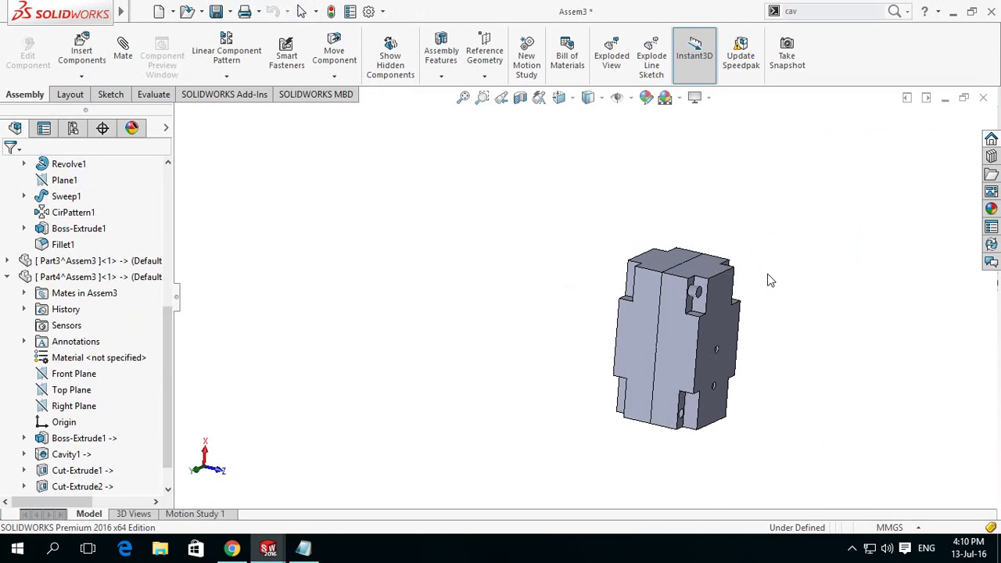
scroll(786, 290, down, 1)
scroll(783, 293, down, 1)
scroll(751, 333, up, 1)
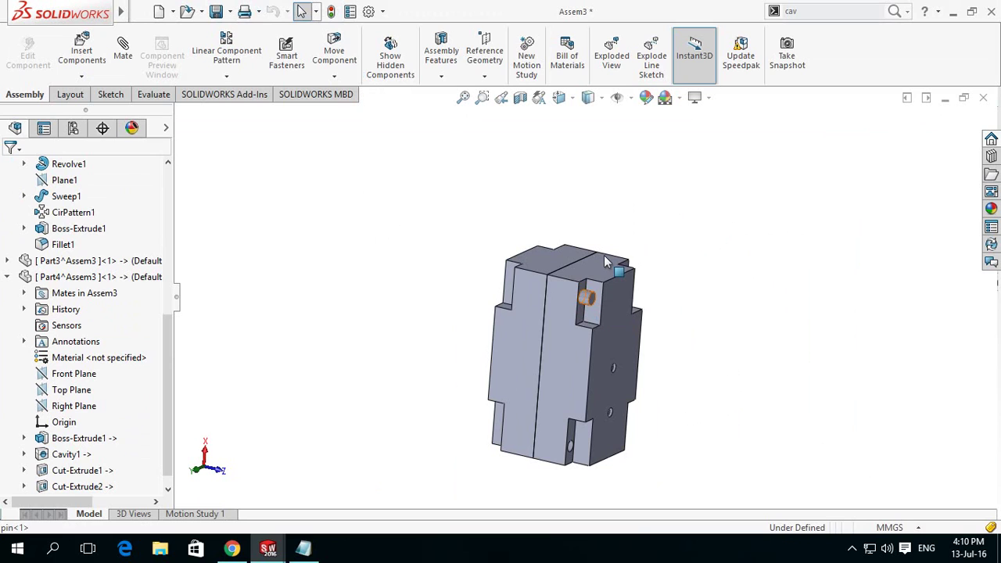
Ctrl-drag three pin copies beside the mould block, then select the bottom pin's cylindrical face
drag(607, 262, 740, 193)
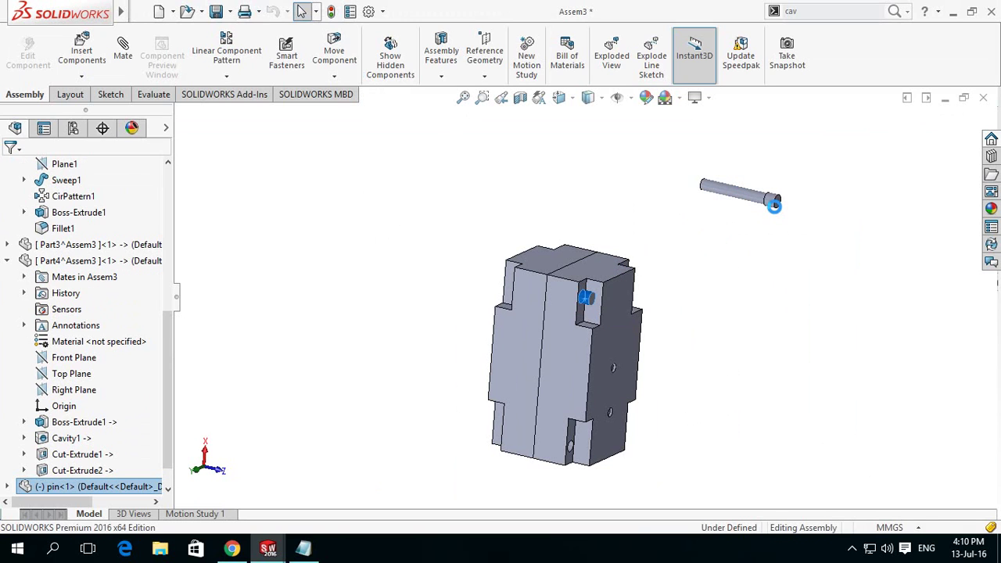
ctrl+drag(773, 205, 818, 317)
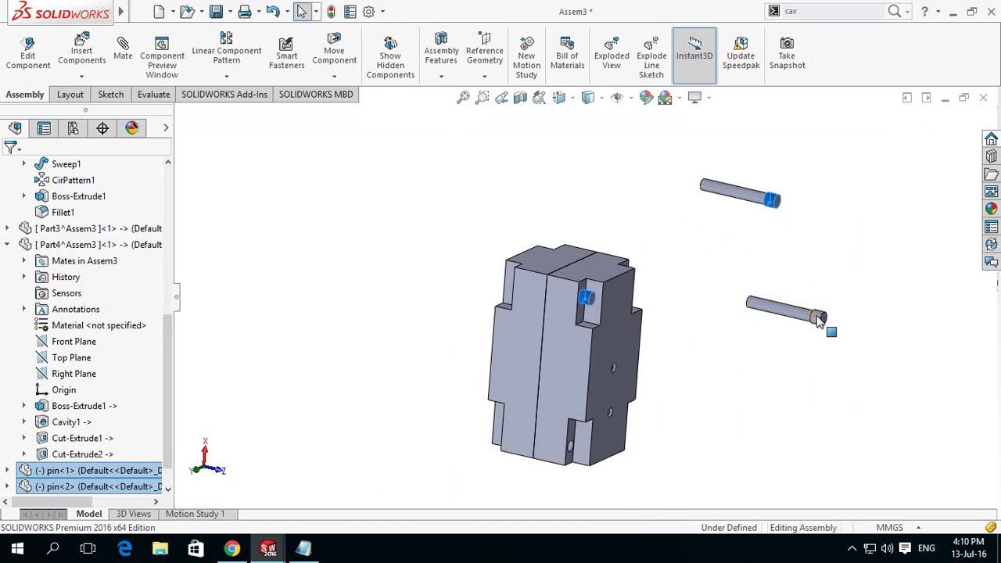
mouse_move(818, 317)
ctrl+mouse_down()
mouse_move(813, 359)
mouse_move(773, 403)
ctrl+mouse_up()
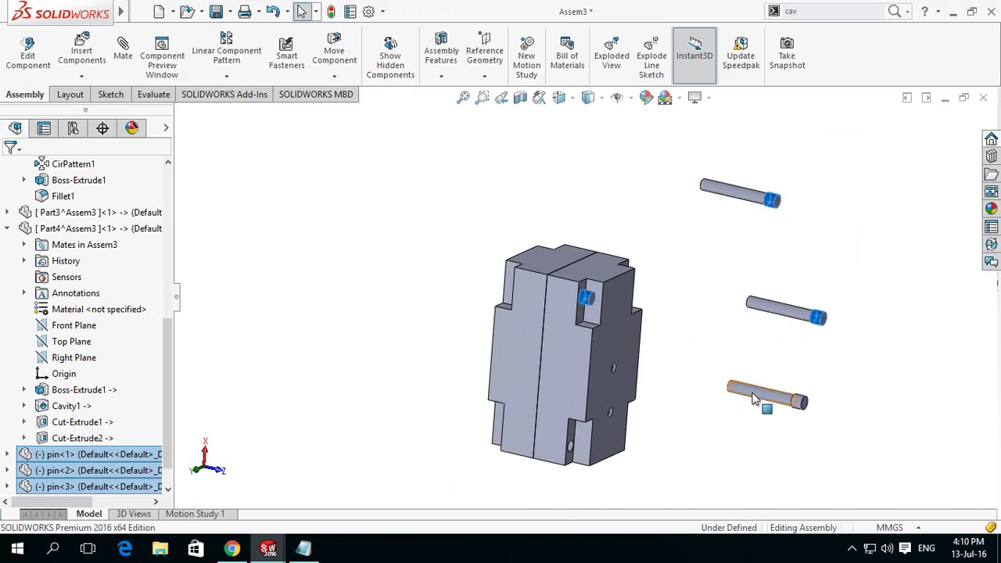
click(754, 398)
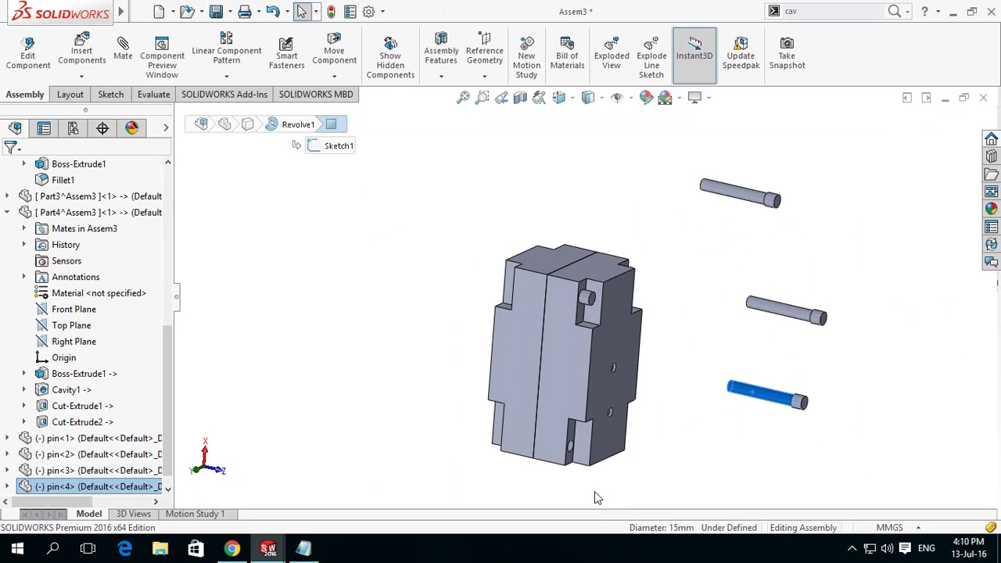
Mate the bottom pin concentric with the block's lower hole
key(m)
scroll(595, 498, down, 3)
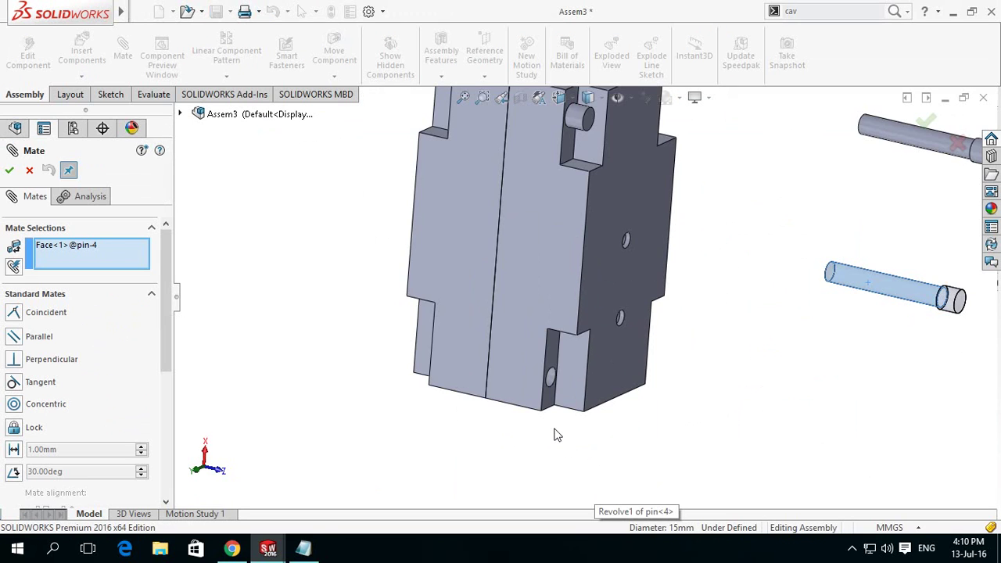
click(550, 377)
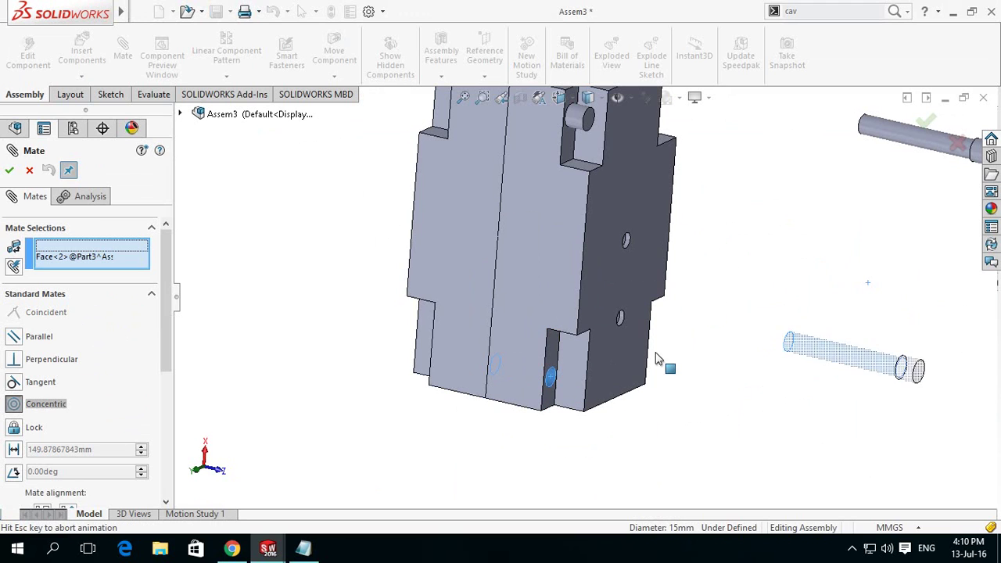
click(939, 251)
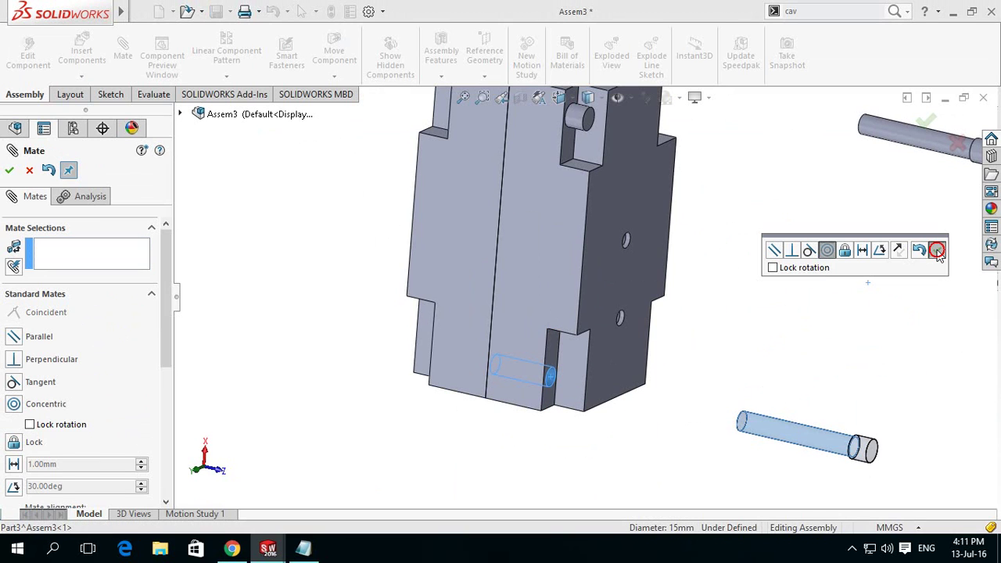
Make the upper pin concentric with the block's side hole
click(917, 139)
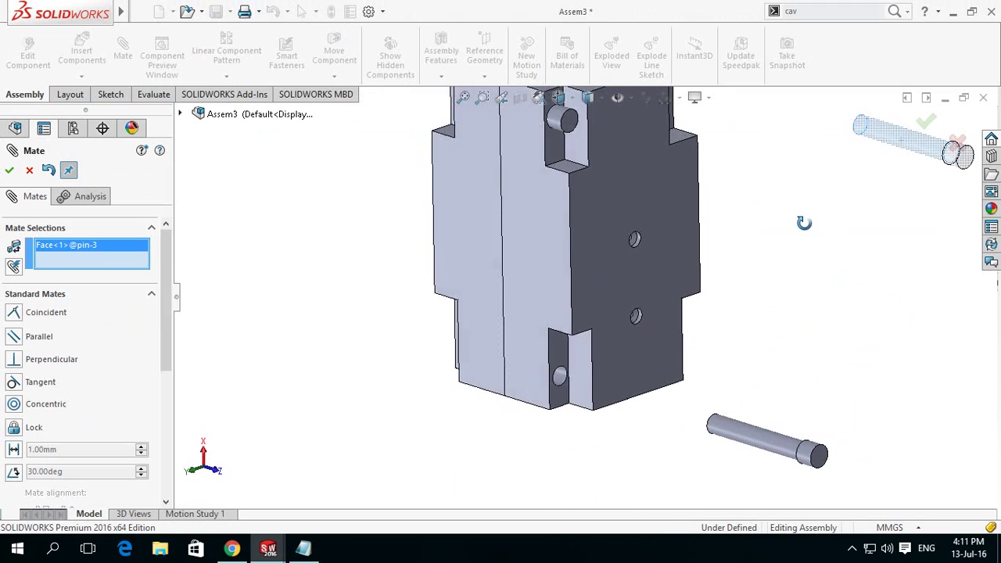
middle_drag(832, 224, 786, 208)
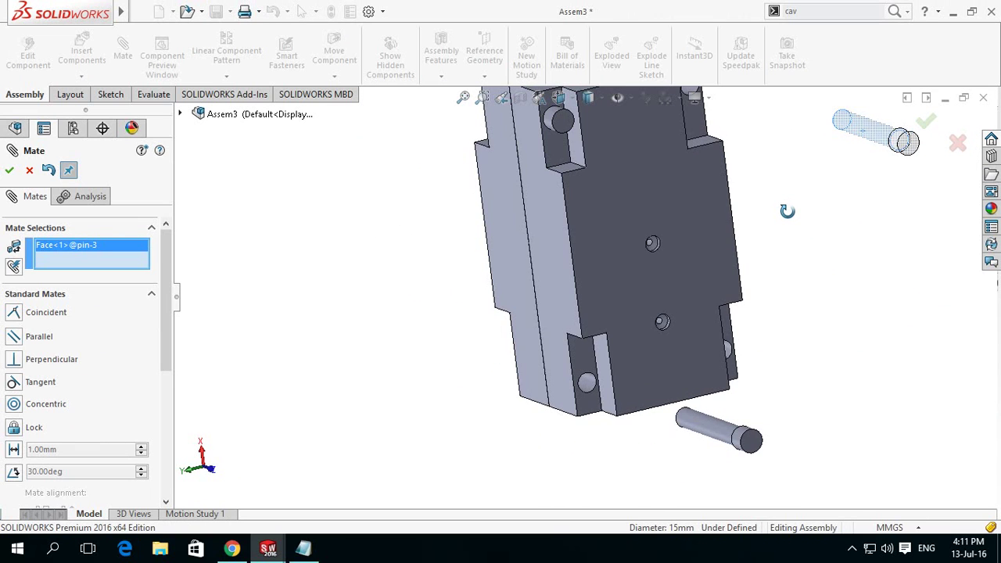
click(732, 356)
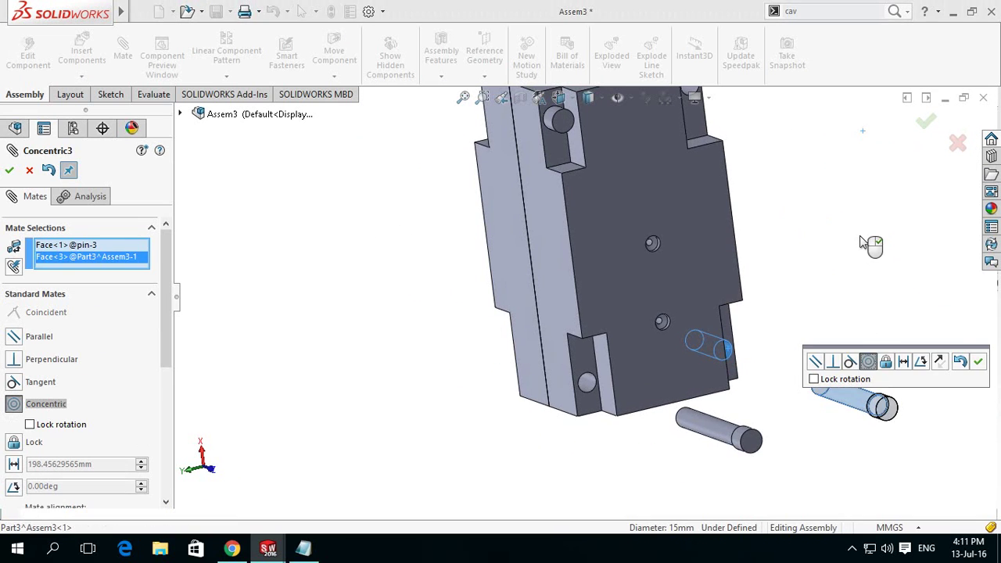
click(977, 357)
Make the top pin concentric with the top hole, then select the mould half face
key(f)
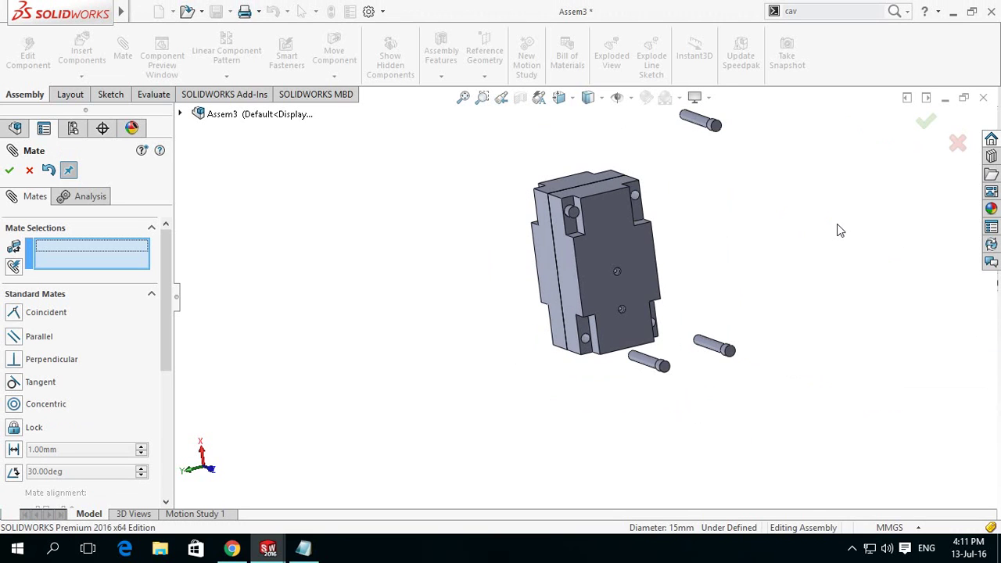
click(706, 128)
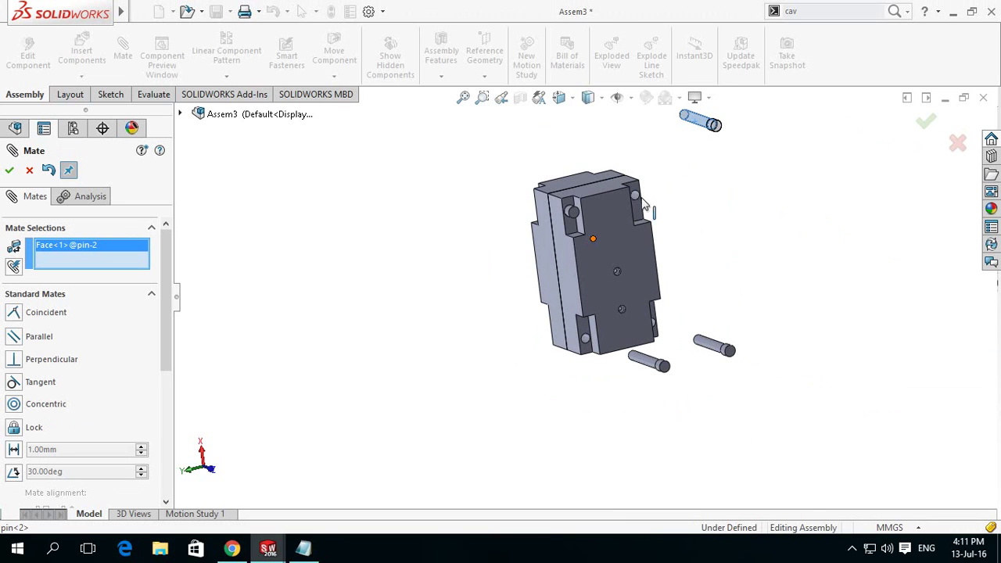
scroll(646, 202, down, 3)
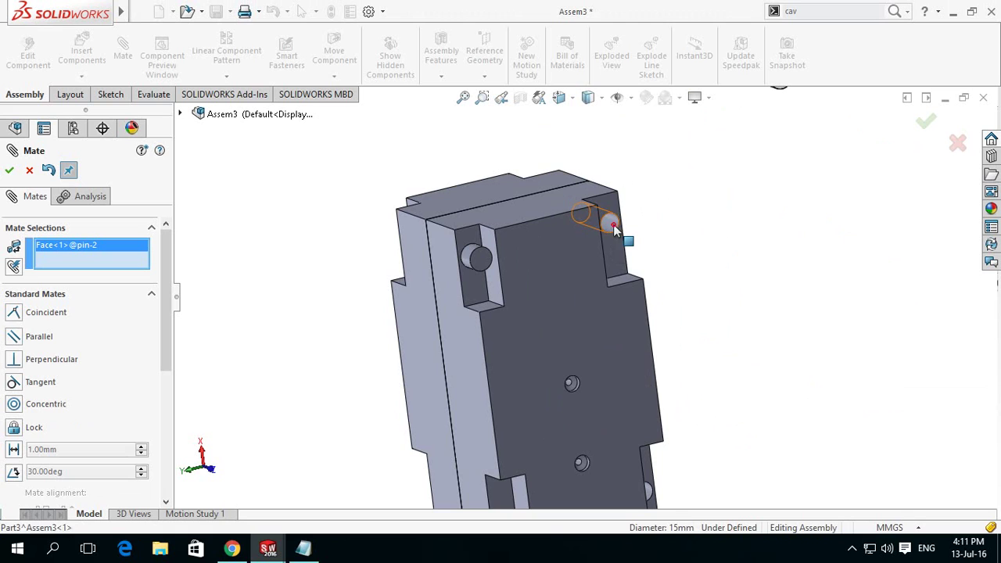
click(611, 225)
click(956, 252)
scroll(849, 320, up, 3)
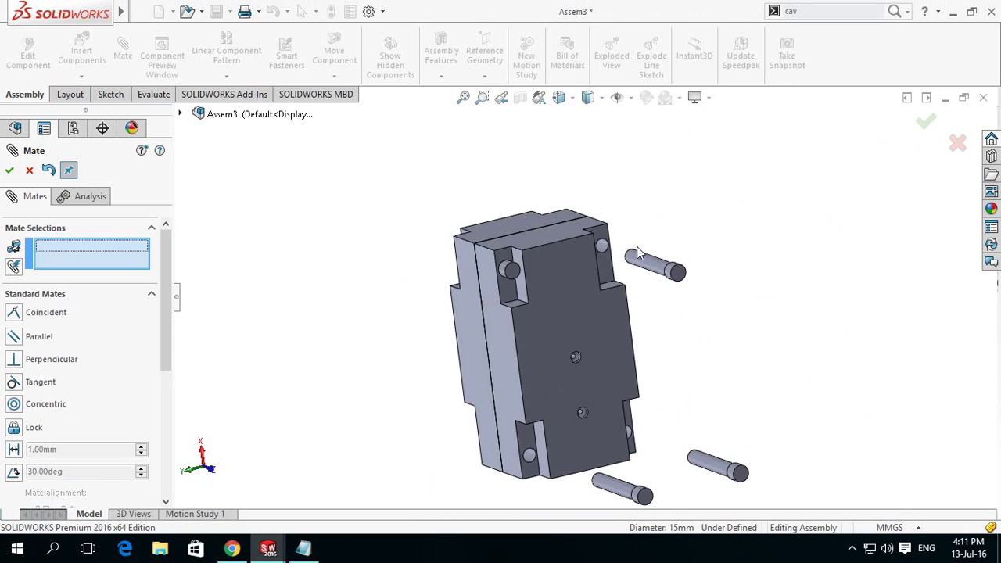
click(609, 274)
mouse_move(639, 293)
middle_down()
mouse_move(775, 347)
mouse_move(731, 351)
middle_up()
Add a Coincident mate between the first pin's head edge and the mould face
scroll(686, 304, down, 4)
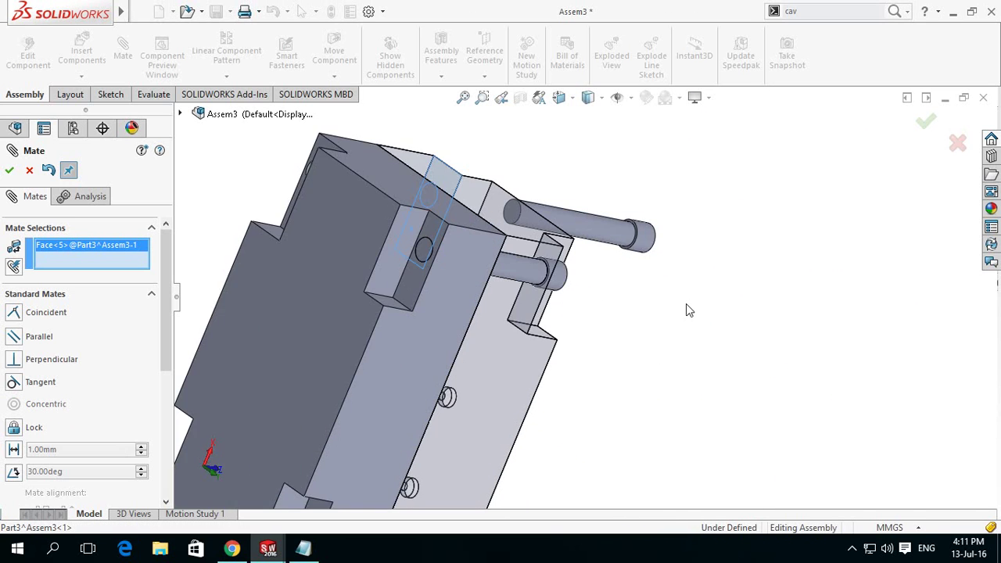
scroll(611, 262, down, 2)
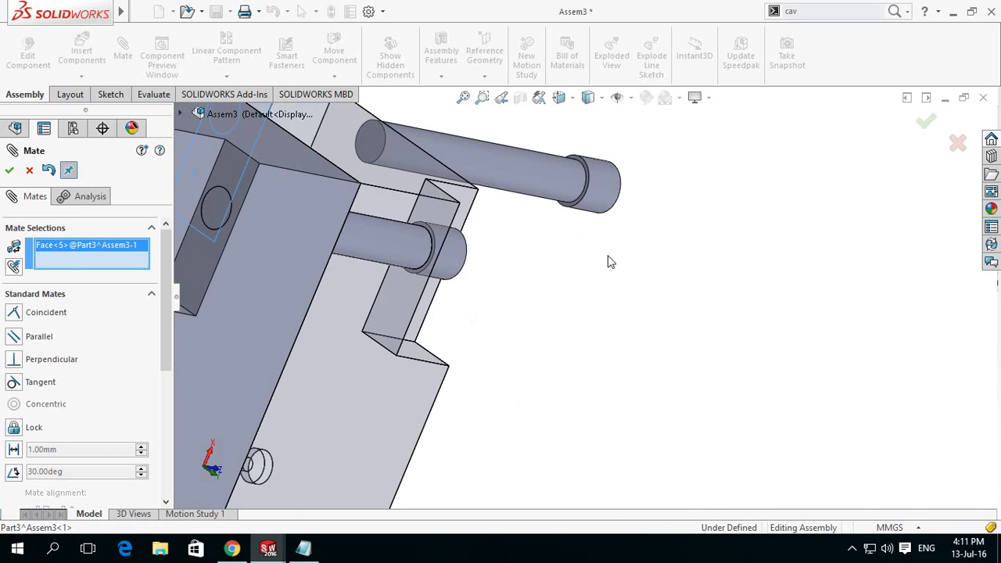
click(566, 222)
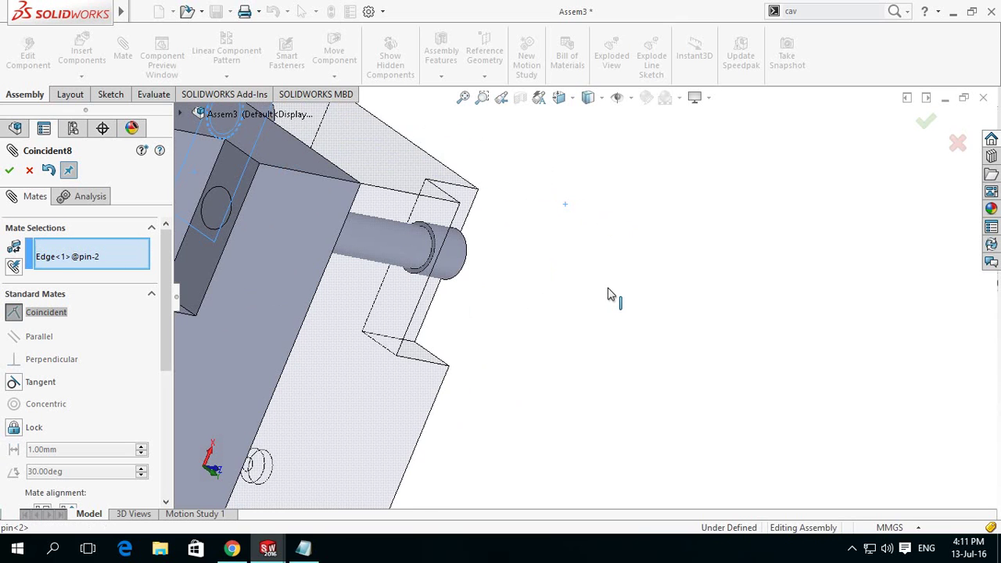
scroll(609, 294, up, 3)
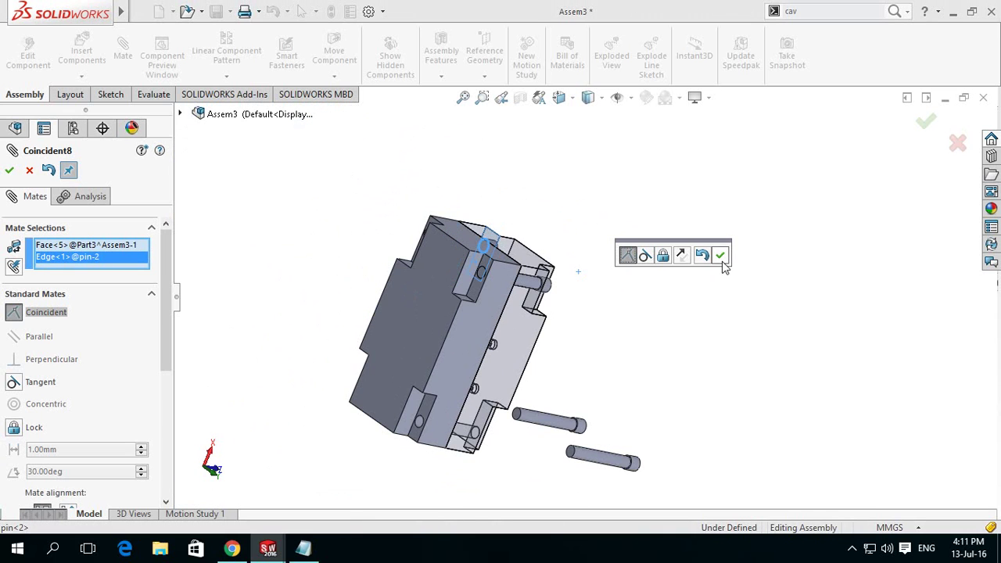
click(723, 261)
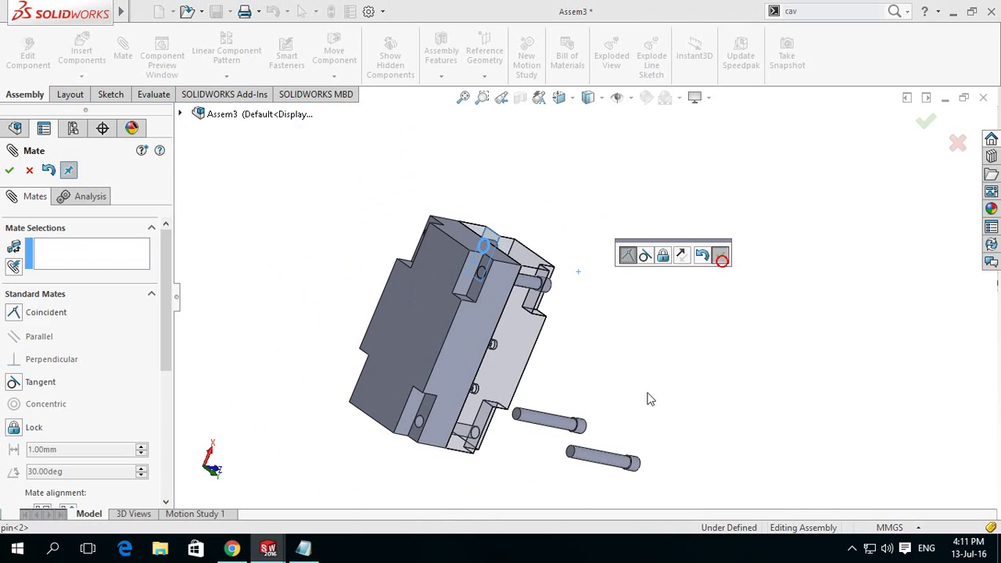
Make the lower pin's end face coincident and flush with the block face
click(586, 428)
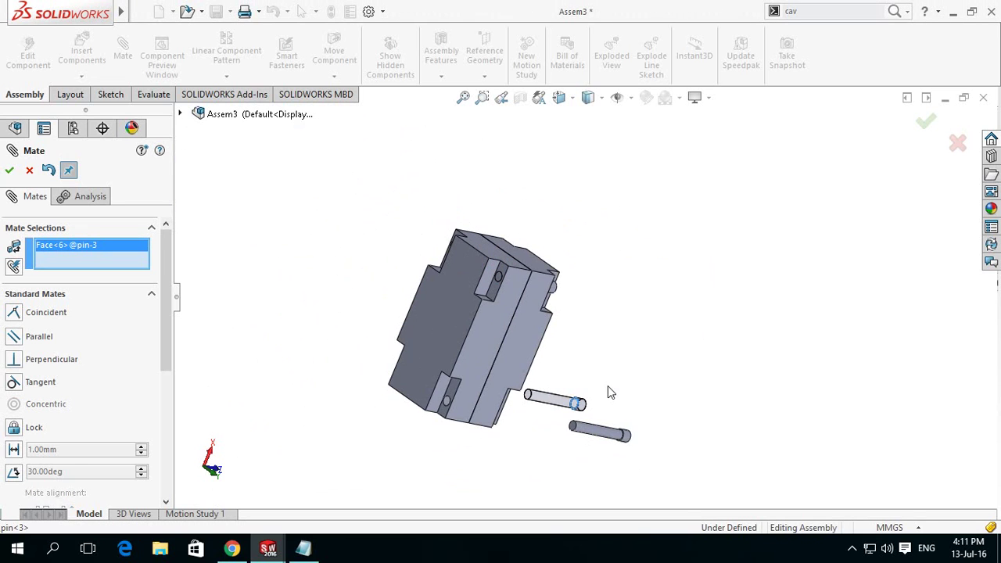
mouse_move(494, 454)
middle_down()
mouse_move(421, 430)
mouse_move(470, 429)
middle_up()
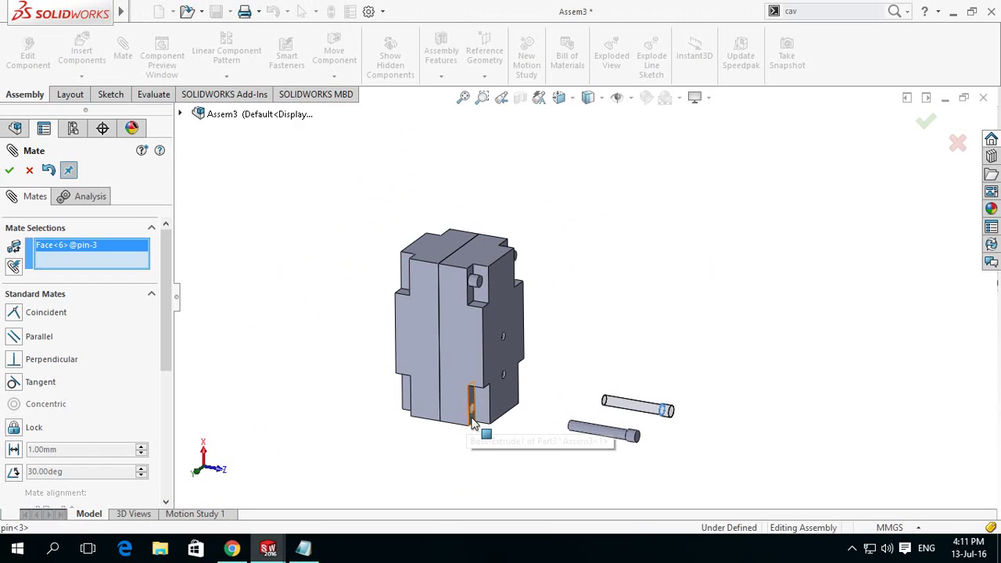
click(472, 414)
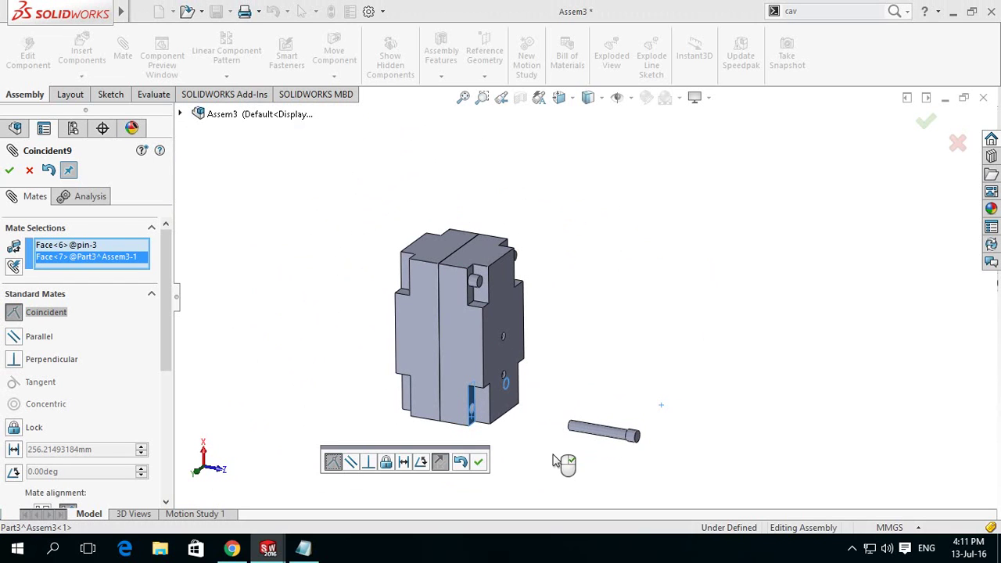
click(478, 462)
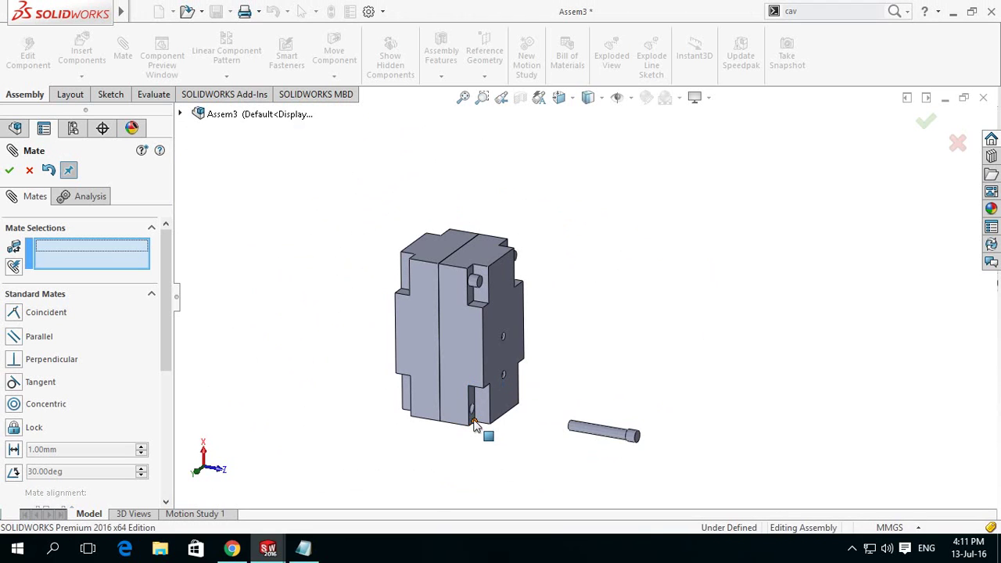
Make the last pin's edge coincident with the block face and close the Mate manager
click(474, 422)
middle_drag(531, 445, 613, 453)
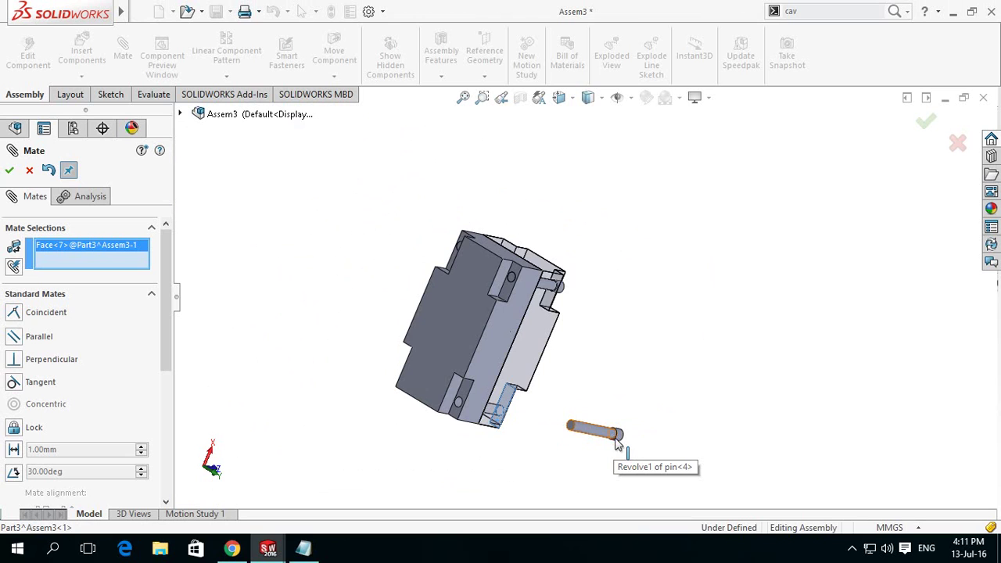
click(615, 437)
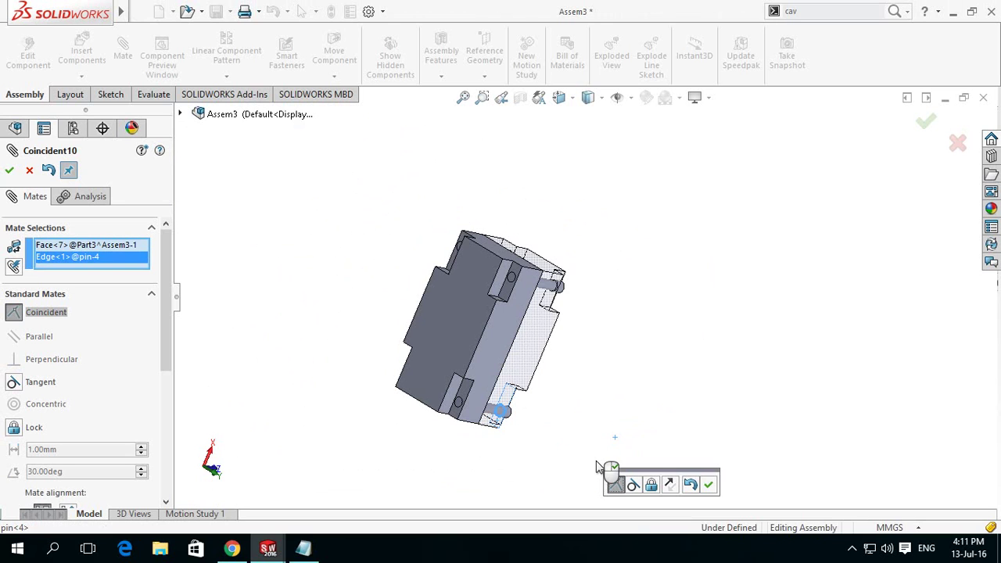
click(708, 486)
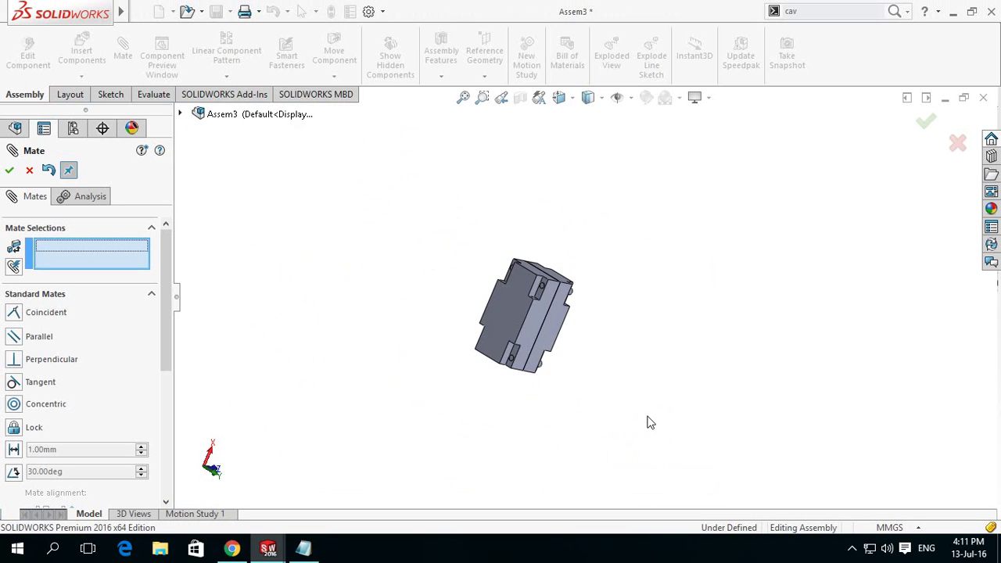
middle_drag(626, 423, 435, 359)
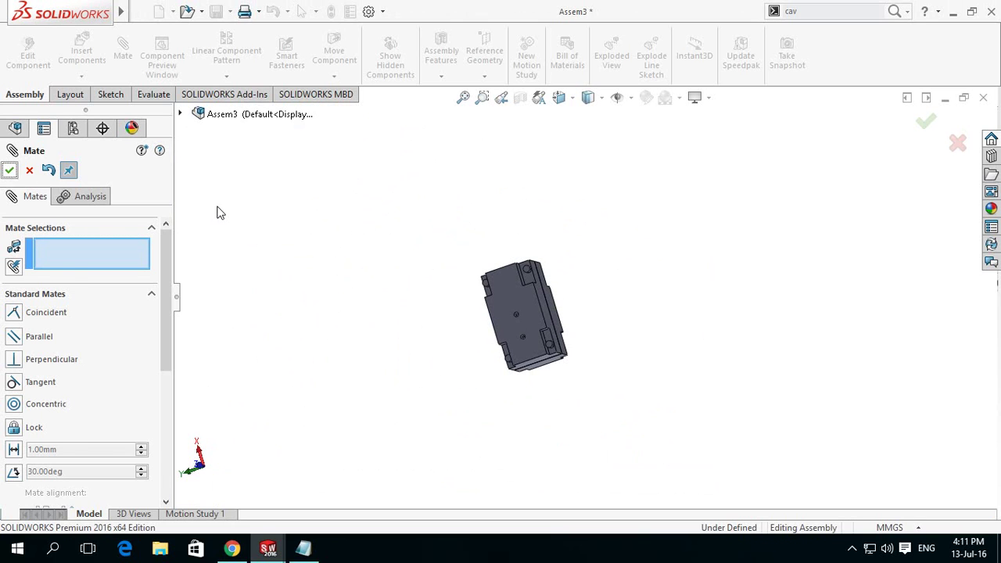
key(Escape)
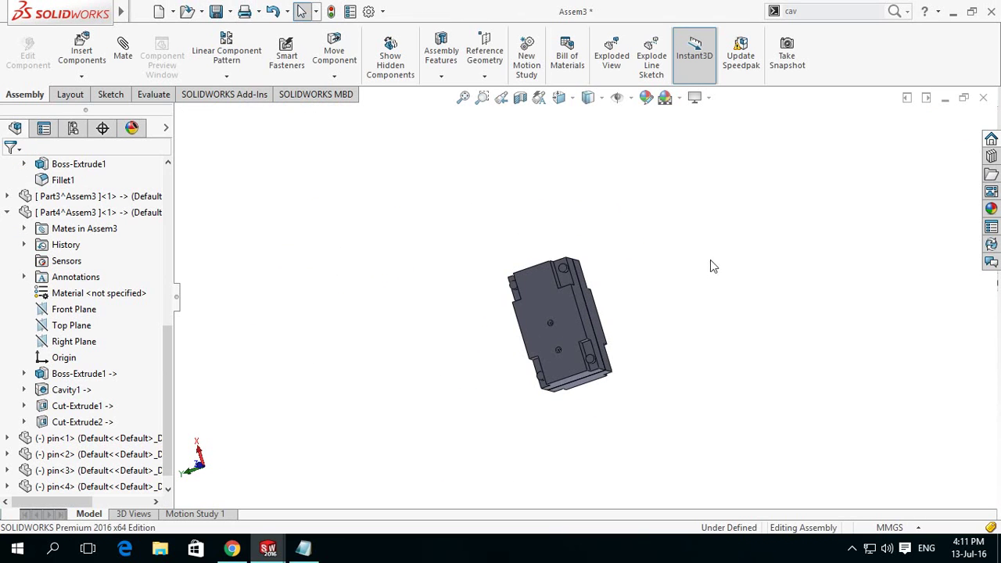
Apply a cyan appearance to pin<2>, pin<3>, pin<4> and pin<1> together
scroll(713, 266, down, 3)
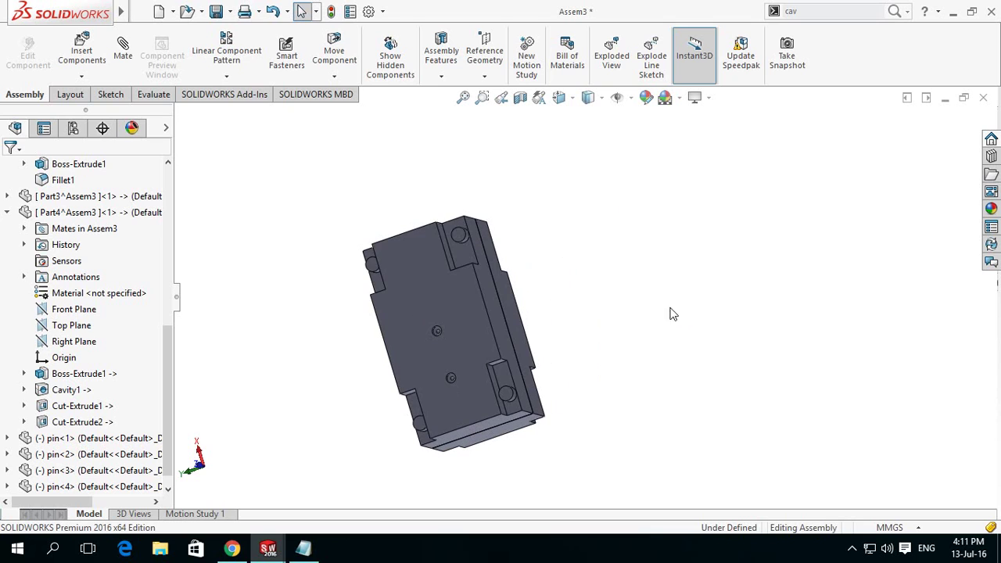
click(458, 235)
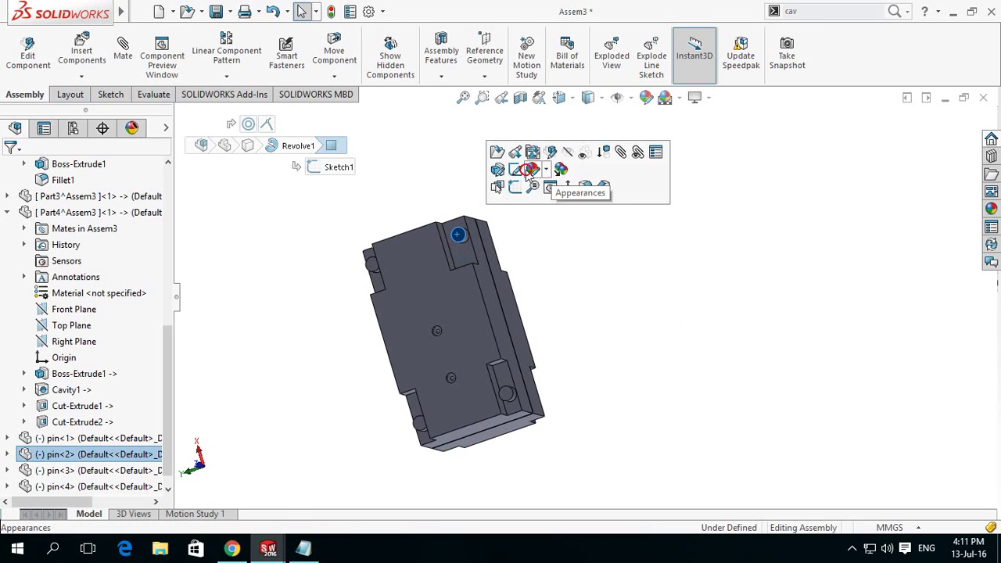
click(530, 170)
click(558, 202)
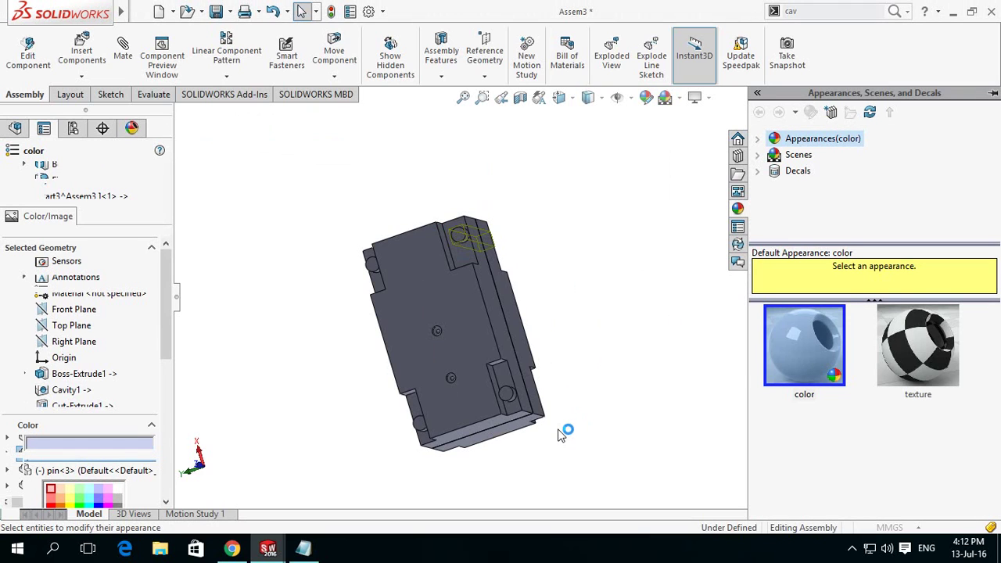
scroll(558, 435, down, 2)
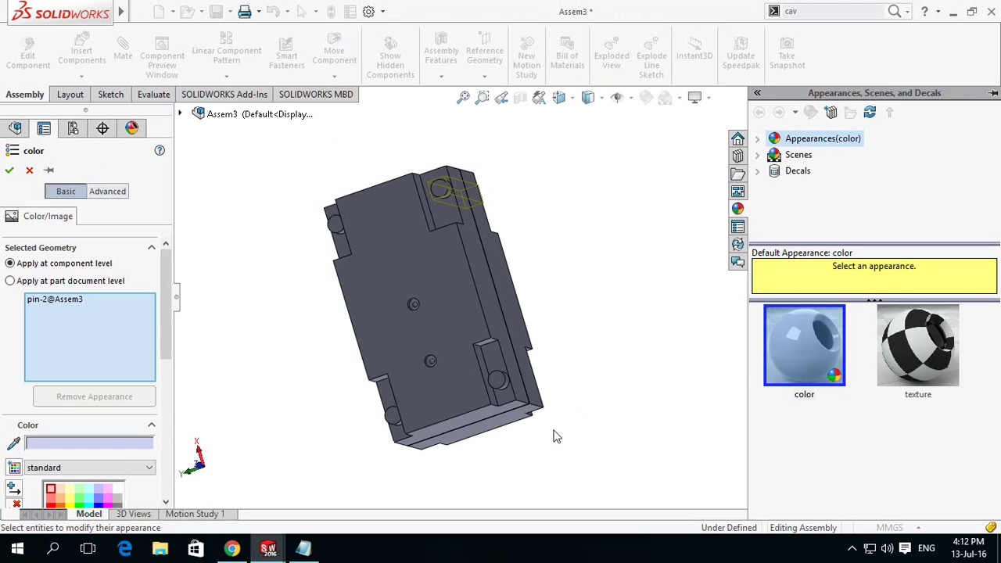
click(497, 383)
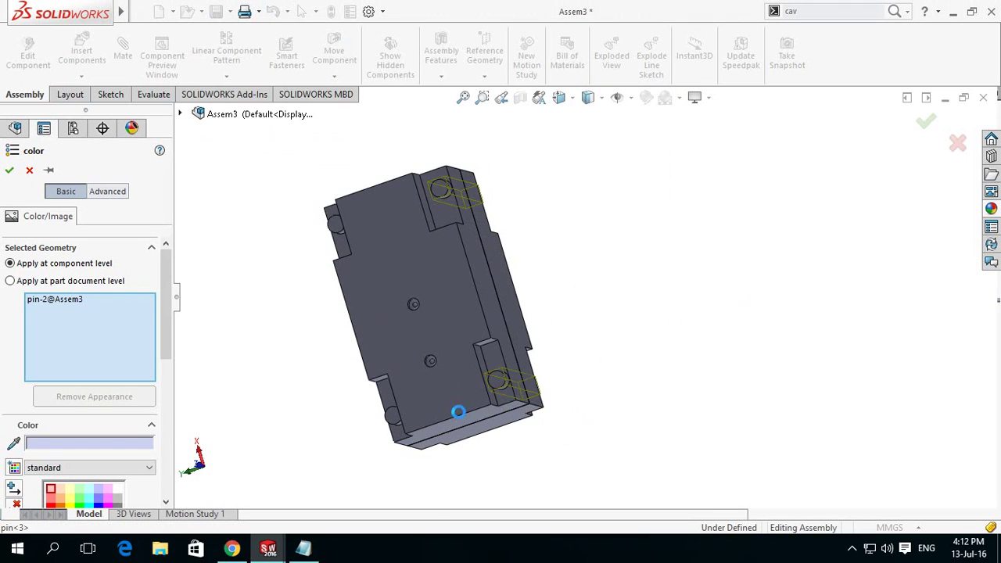
click(394, 417)
click(335, 225)
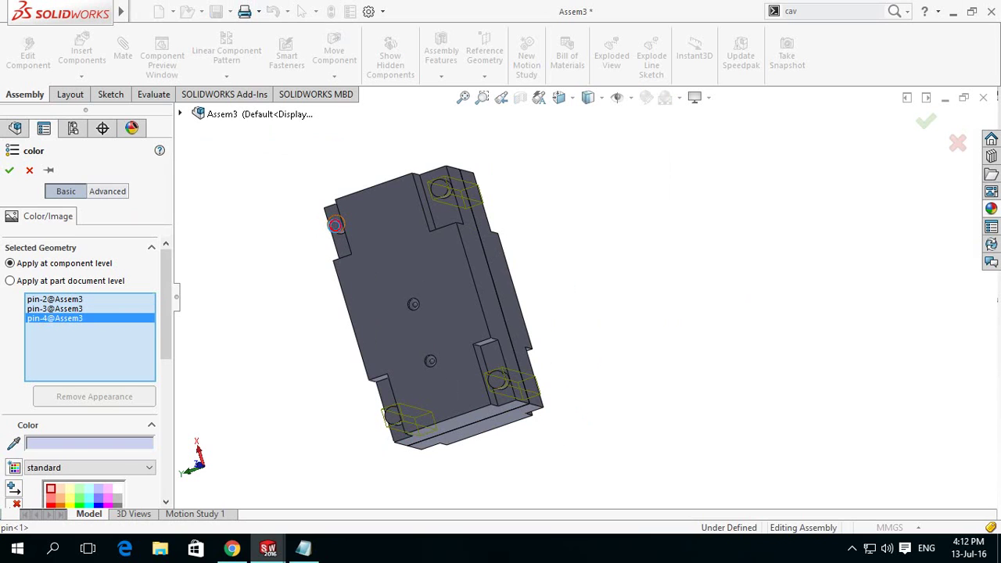
drag(164, 333, 188, 389)
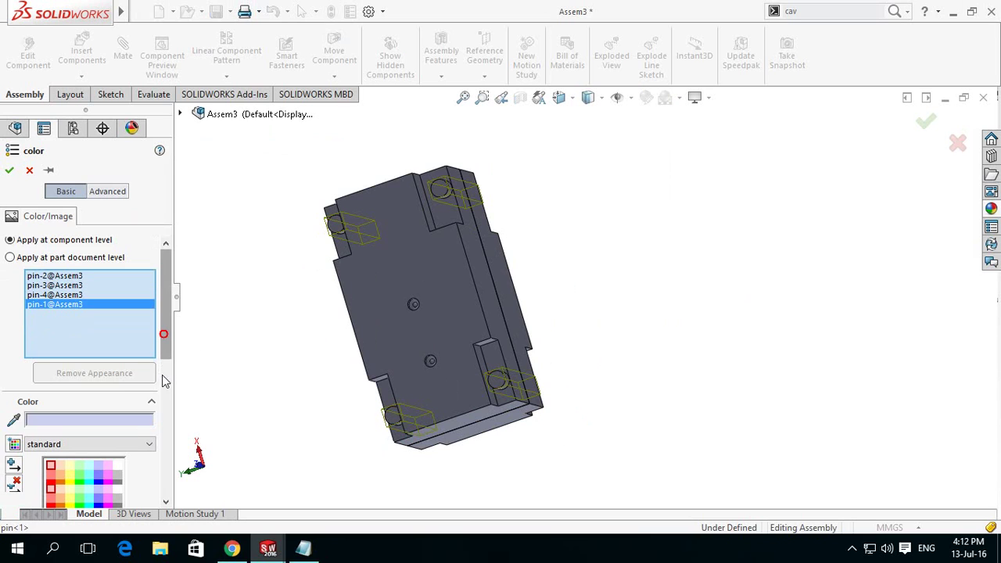
click(88, 379)
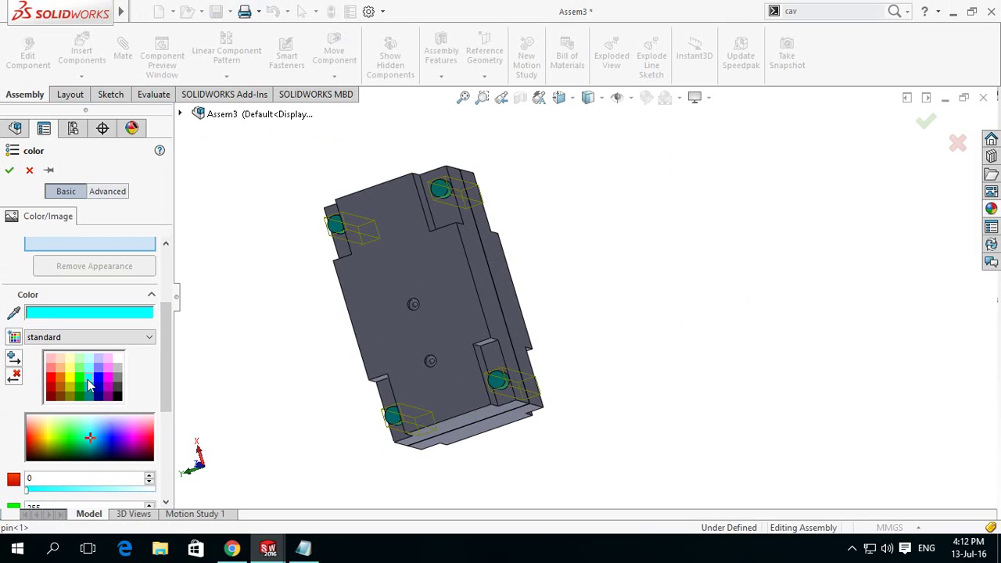
click(9, 169)
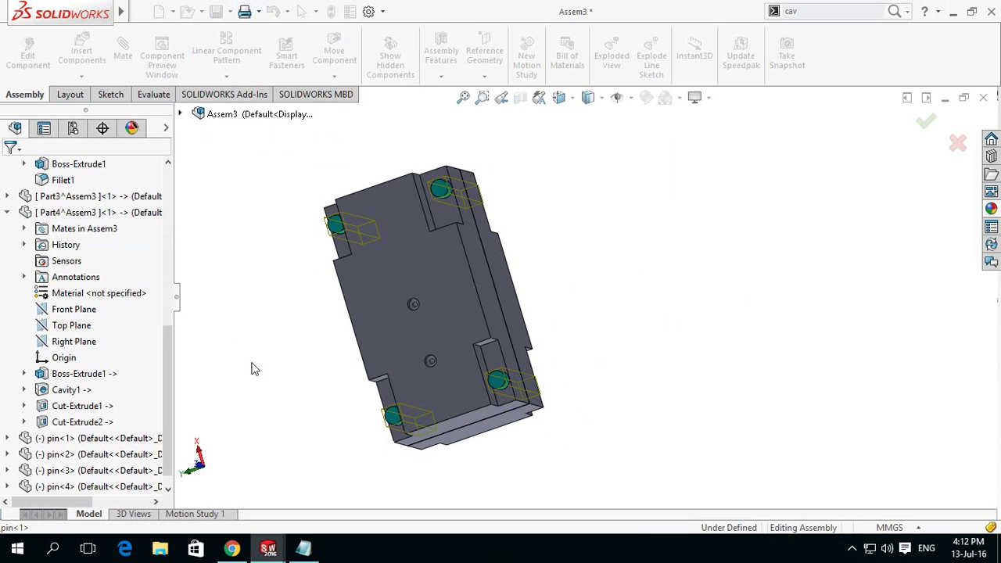
click(368, 295)
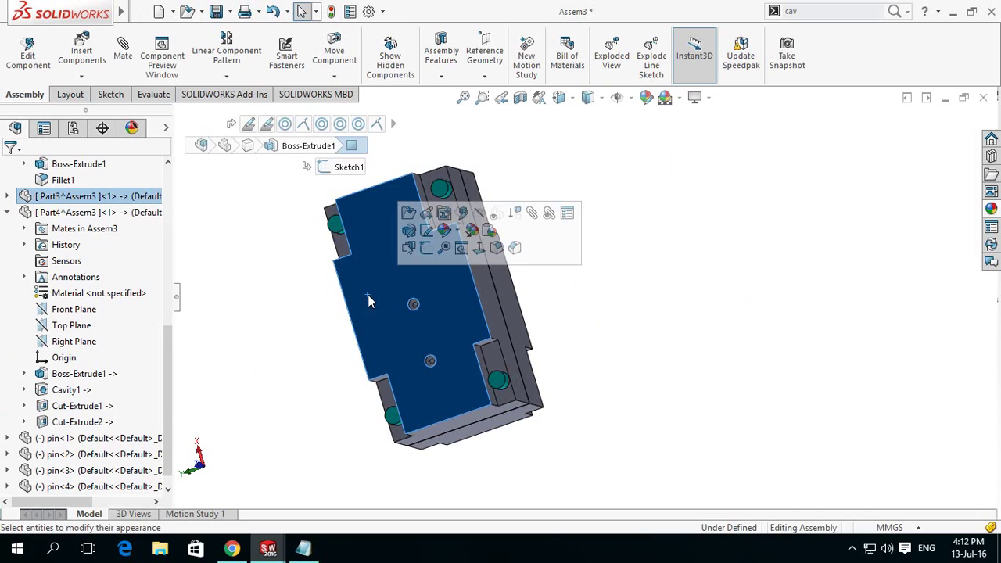
Colour the Part3 mould half dark blue-purple
click(452, 233)
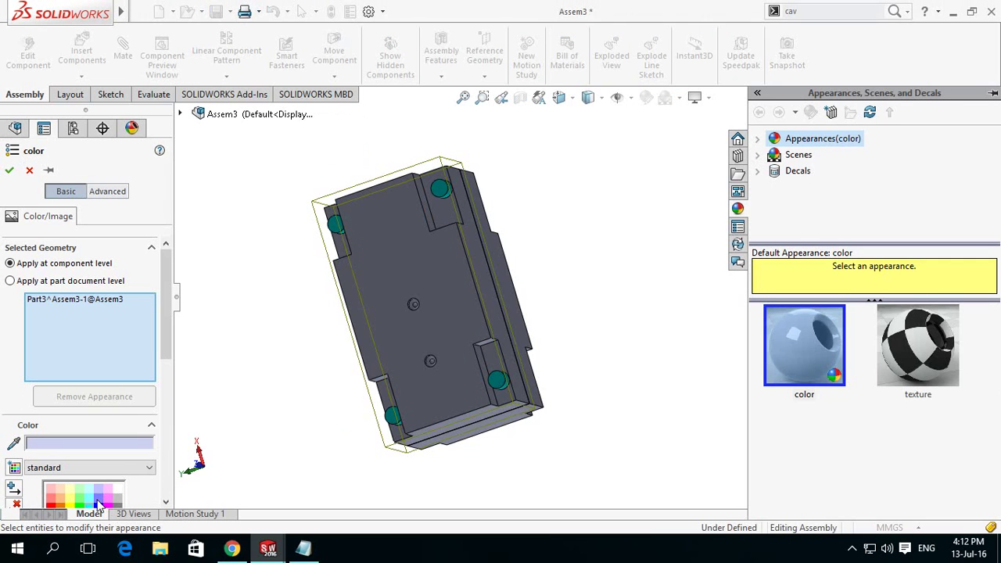
click(99, 501)
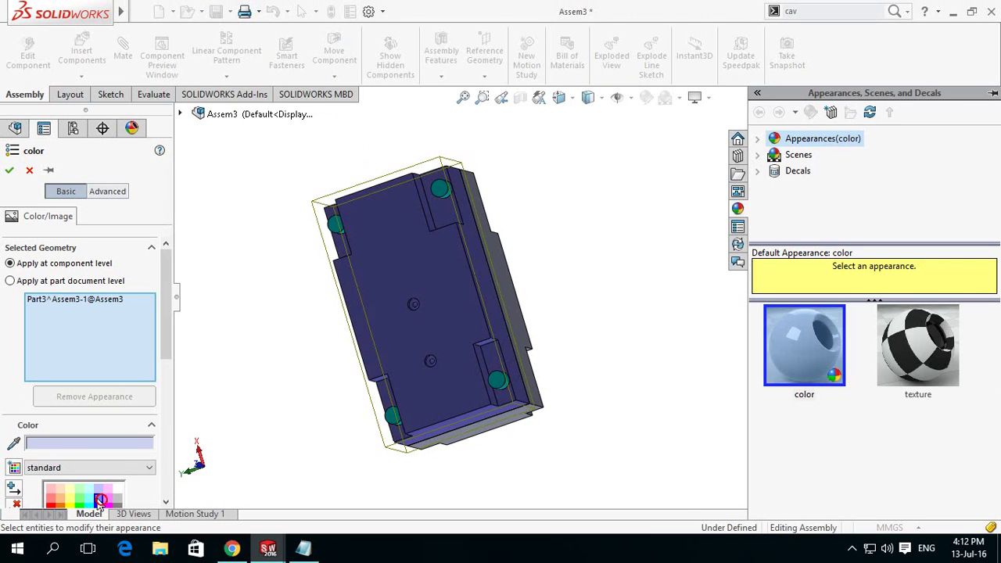
click(10, 172)
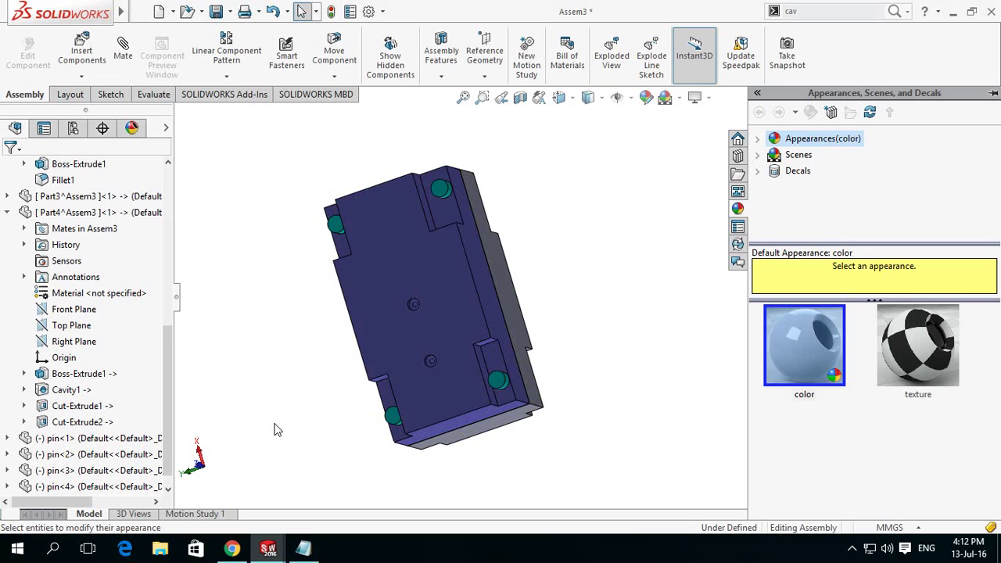
Colour the other mould half, Part4, light purple
key(z)
mouse_move(376, 407)
middle_down()
mouse_move(469, 402)
mouse_move(458, 344)
middle_up()
click(467, 327)
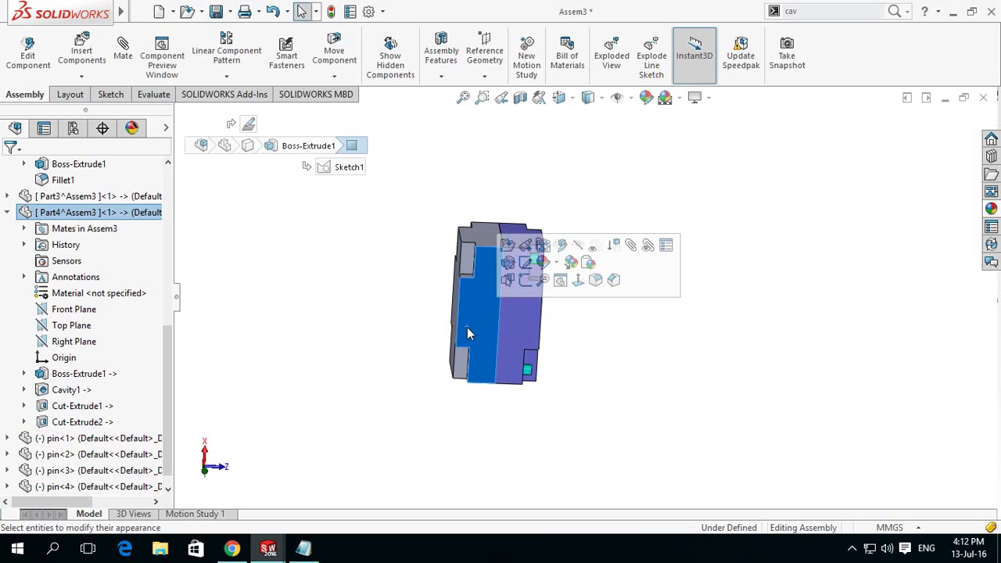
click(556, 264)
click(555, 294)
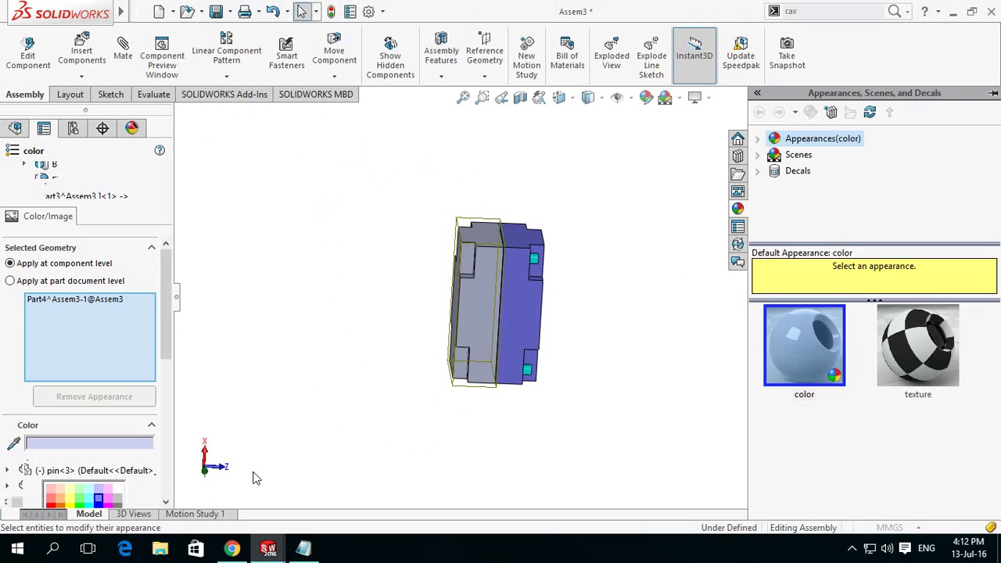
click(99, 491)
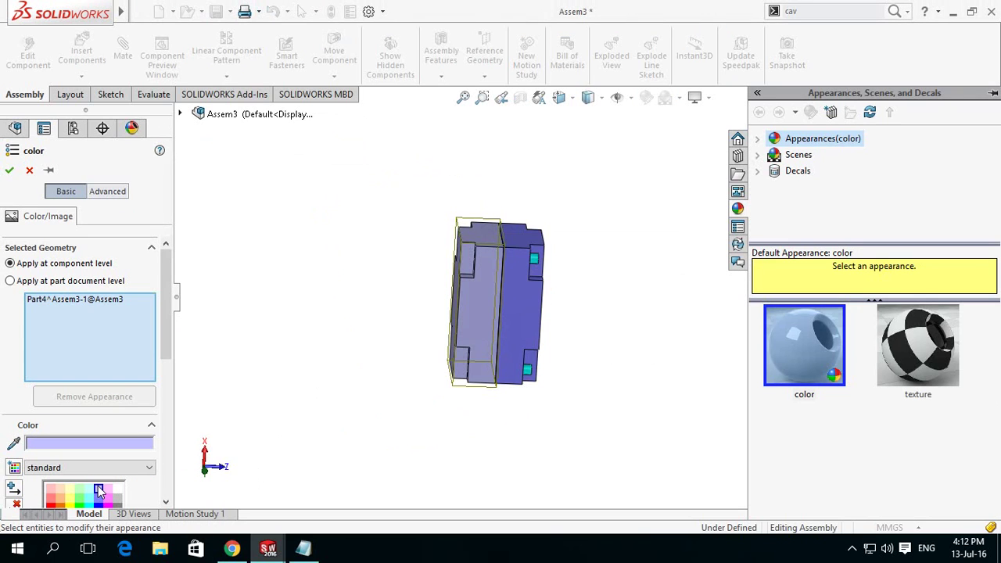
click(12, 172)
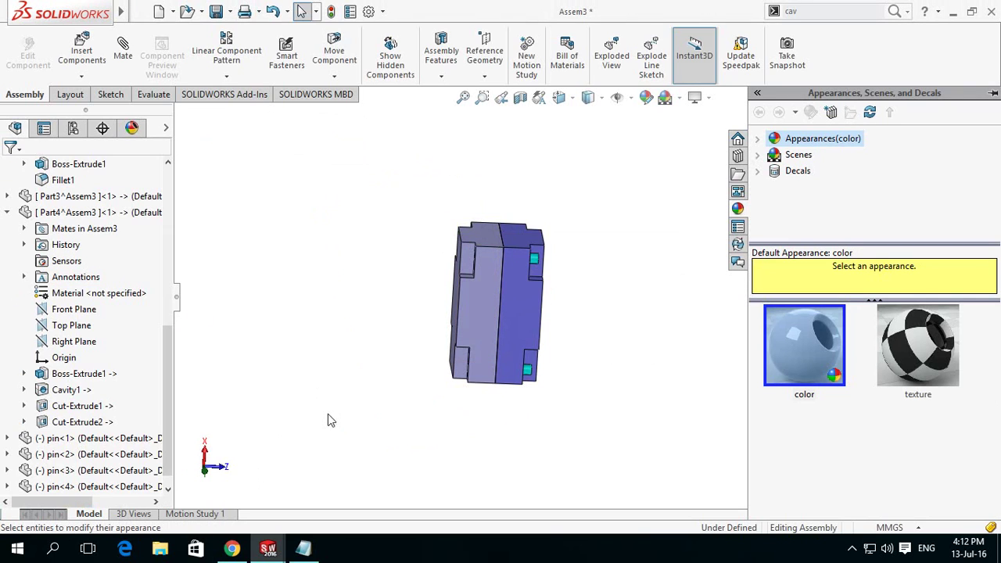
middle_drag(540, 403, 456, 409)
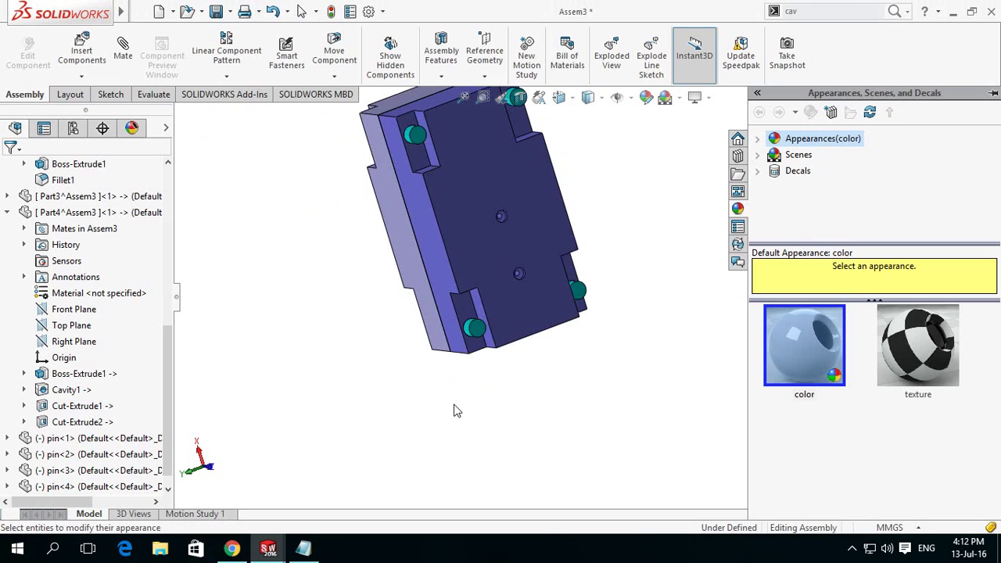
Start recolouring the hole pattern feature, then cancel that edit
scroll(591, 251, down, 3)
scroll(591, 251, down, 3)
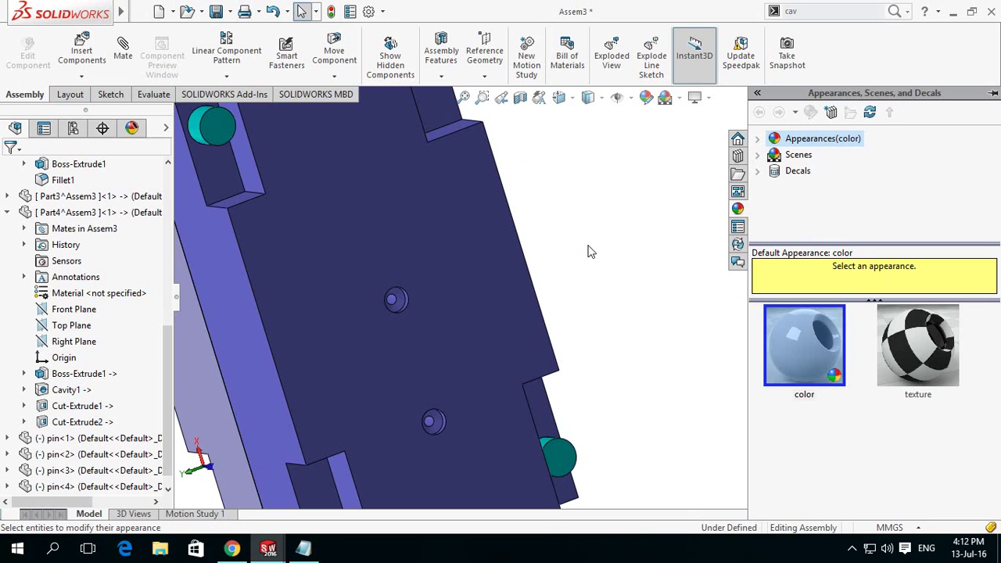
click(396, 300)
click(399, 305)
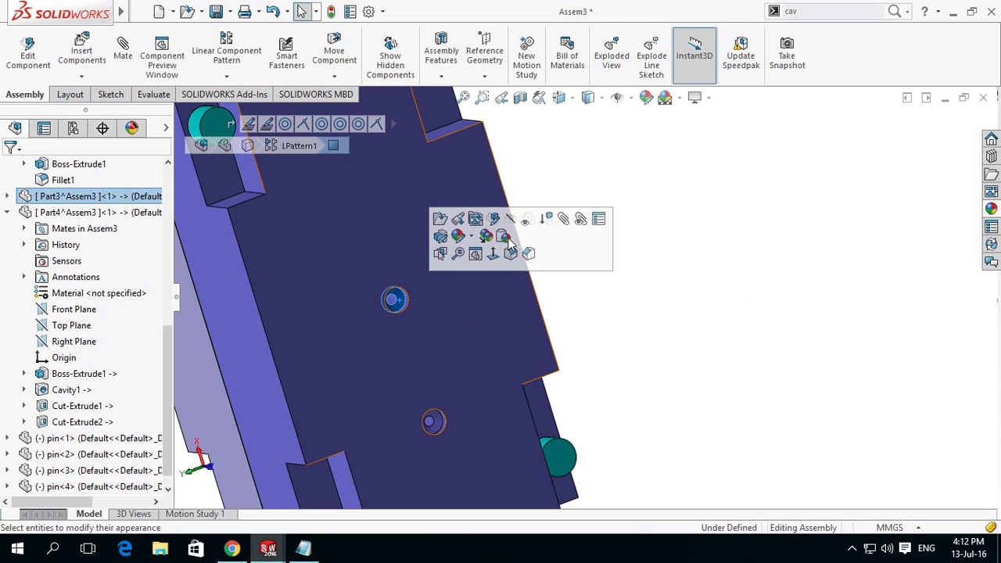
click(462, 238)
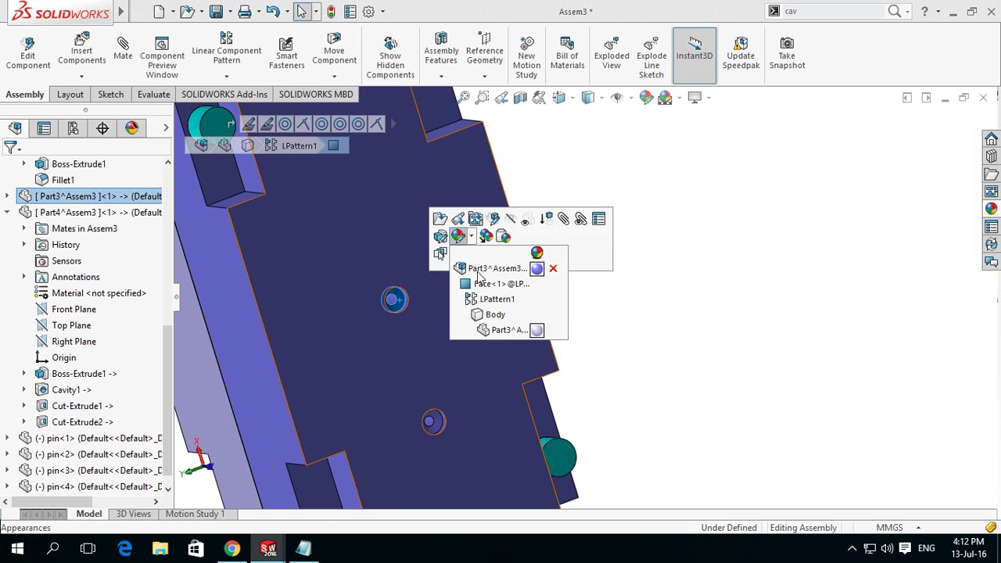
click(516, 305)
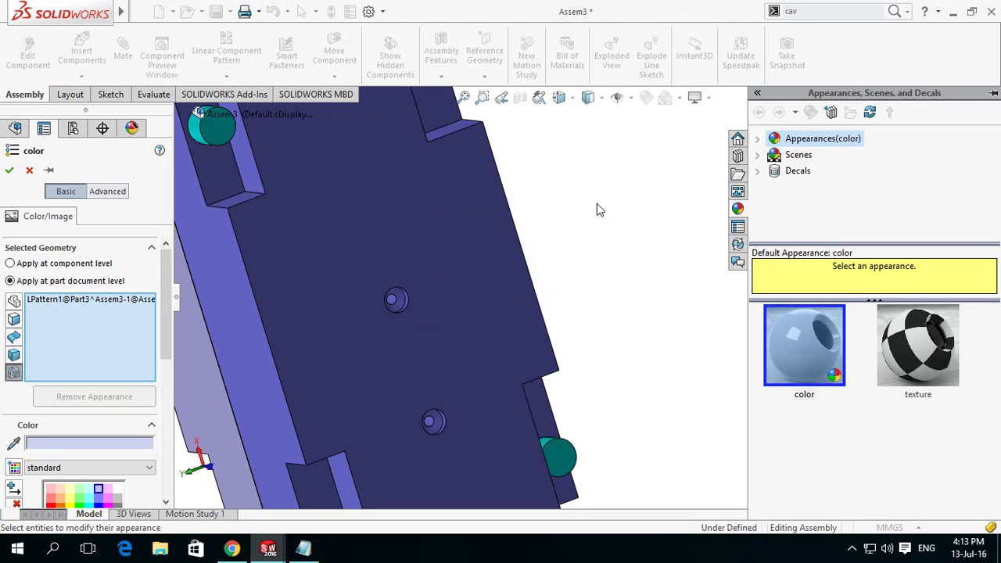
click(29, 170)
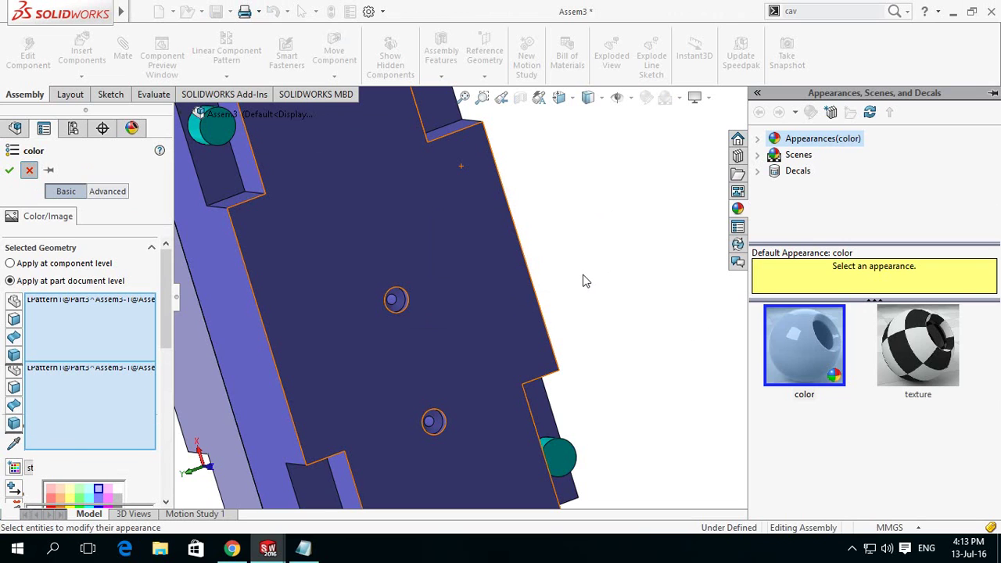
Open colour editing for the upper hole's Face<1> instead
click(399, 304)
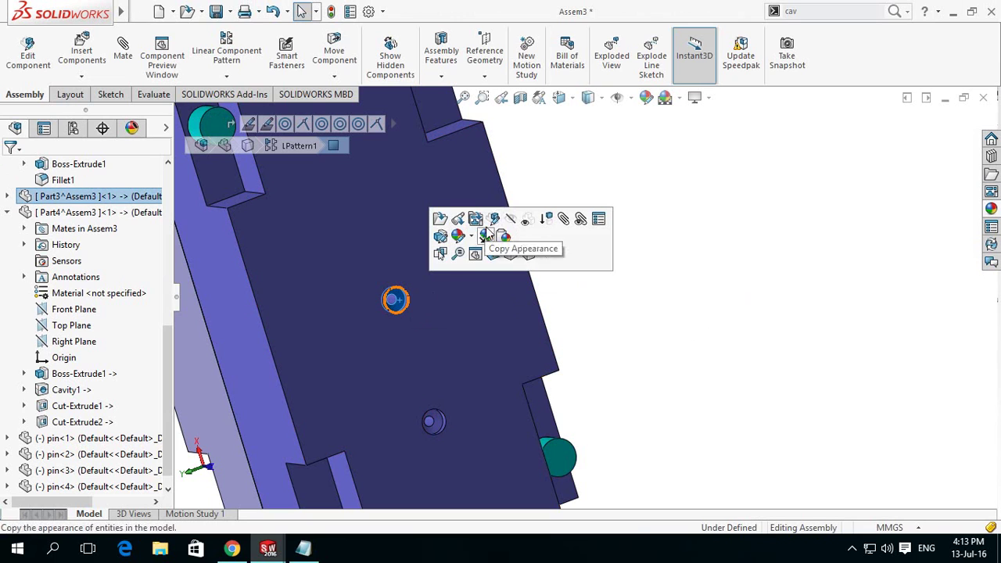
click(458, 235)
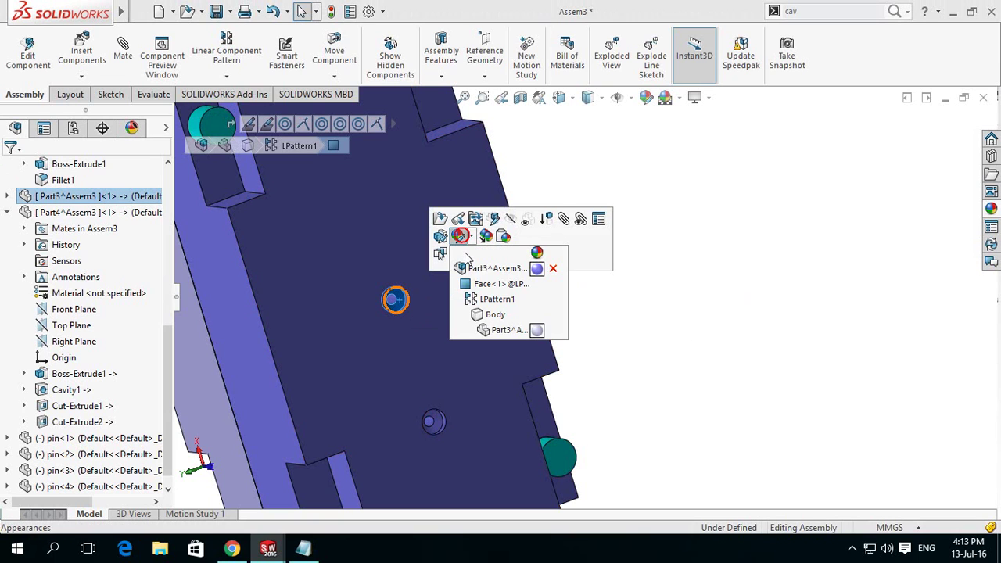
click(488, 288)
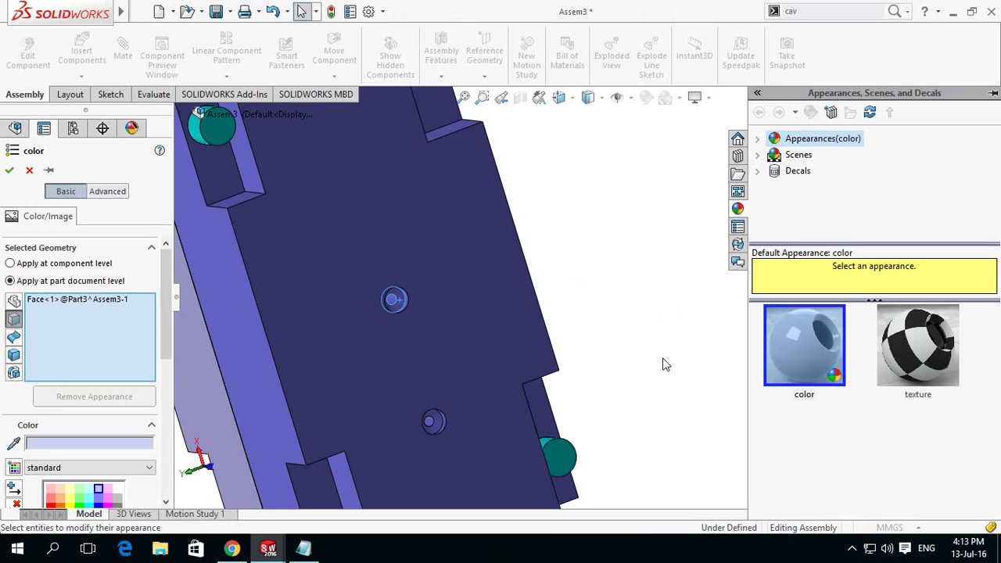
Add the other hole faces to the selection and colour them all grey
click(432, 423)
click(431, 424)
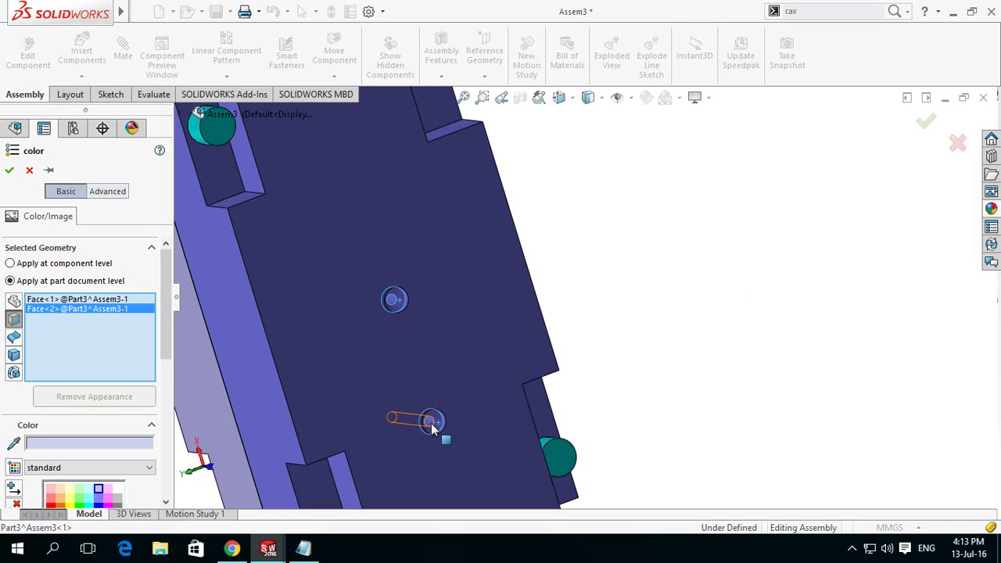
click(393, 298)
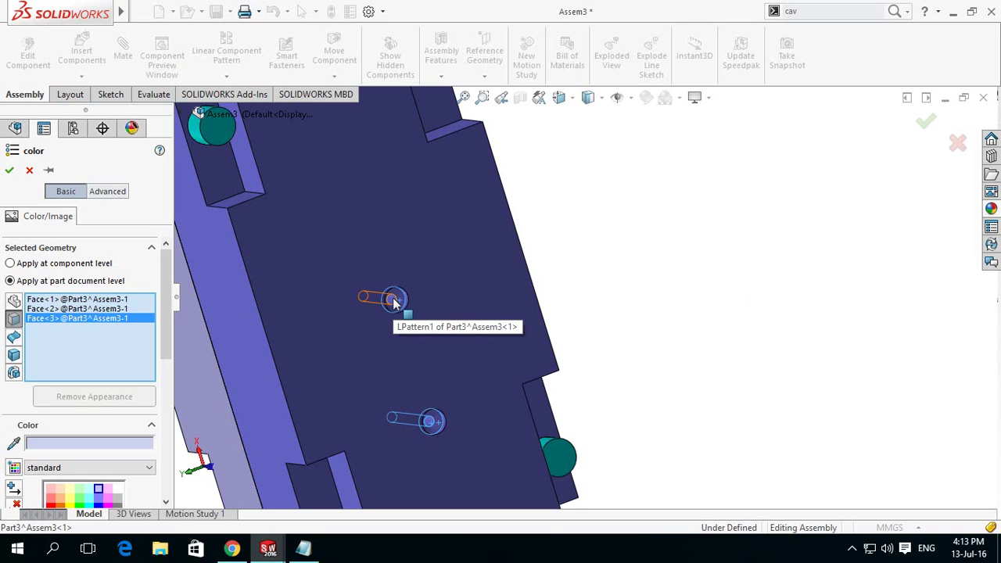
click(392, 297)
key(f)
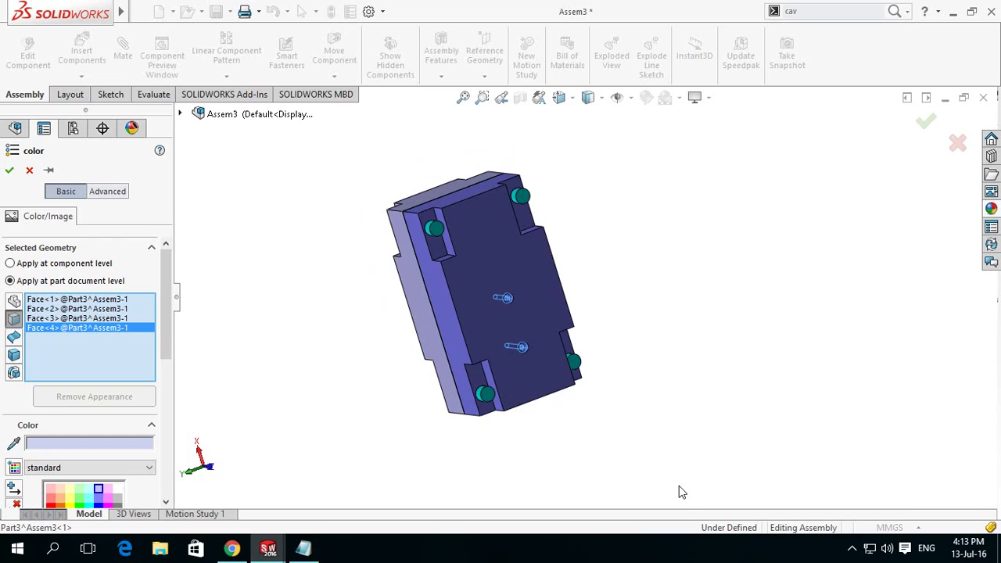
scroll(168, 345, down, 3)
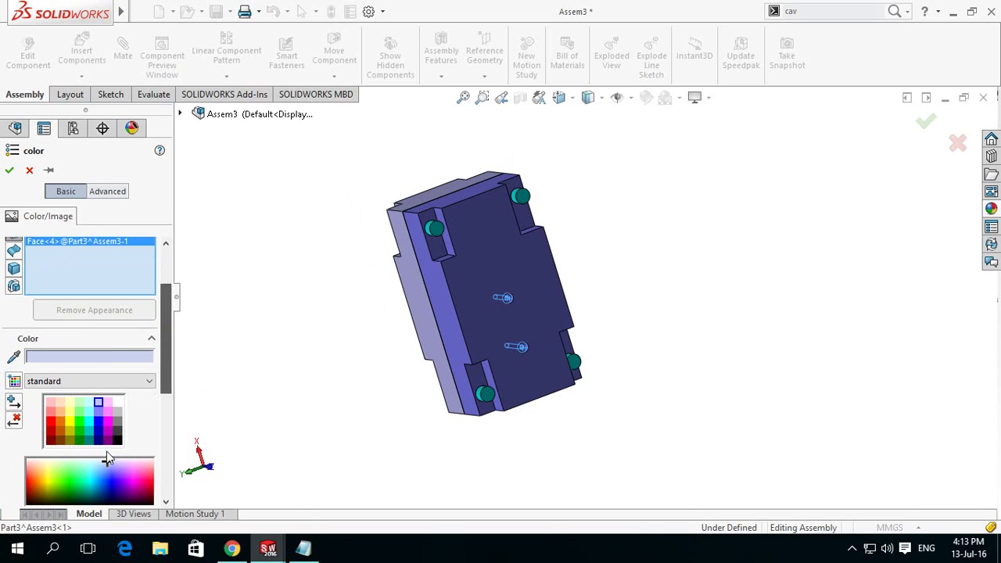
click(108, 422)
click(118, 412)
scroll(313, 383, down, 3)
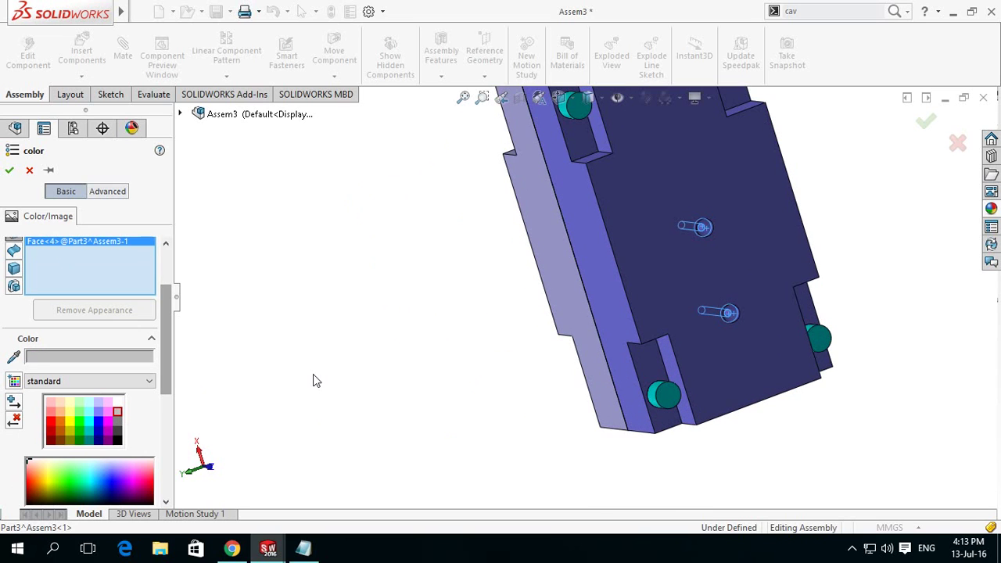
click(10, 174)
mouse_move(485, 338)
middle_down()
mouse_move(433, 317)
mouse_move(449, 329)
mouse_move(402, 331)
mouse_move(335, 372)
middle_up()
mouse_move(450, 378)
middle_down()
mouse_move(313, 358)
mouse_move(297, 376)
middle_up()
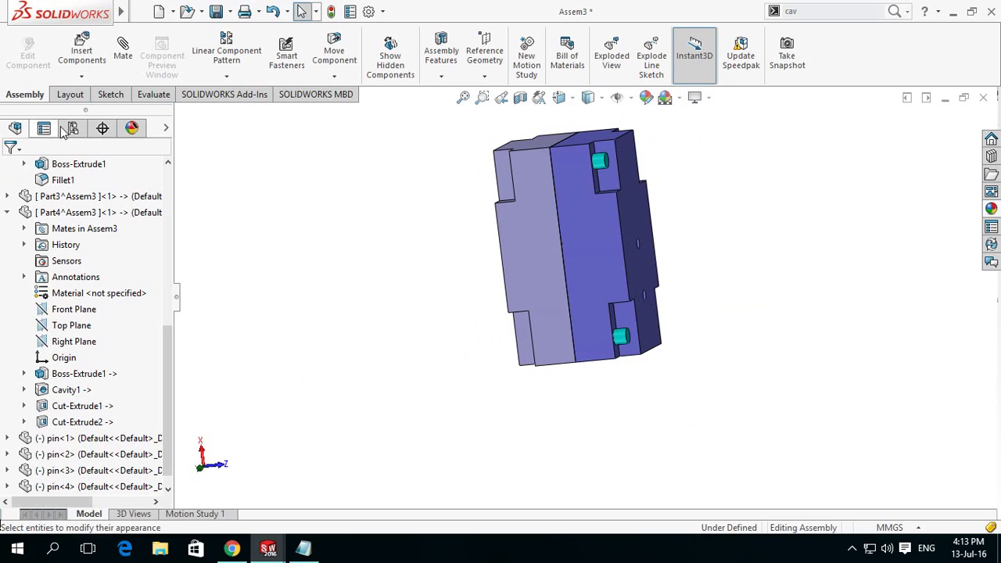
Show the ExplView1 exploded state and open it with Edit Feature
click(72, 129)
double_click(57, 197)
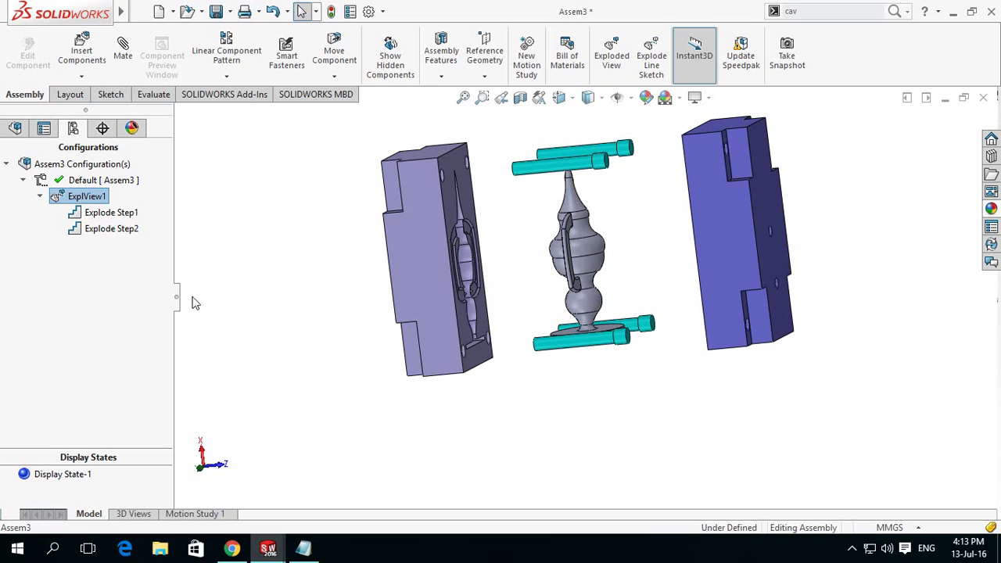
right_click(57, 198)
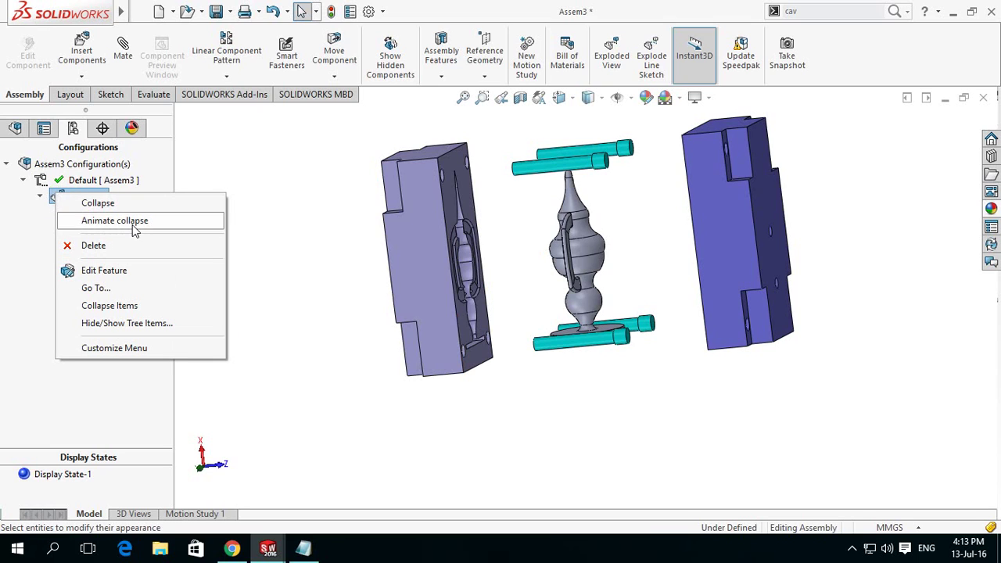
click(116, 276)
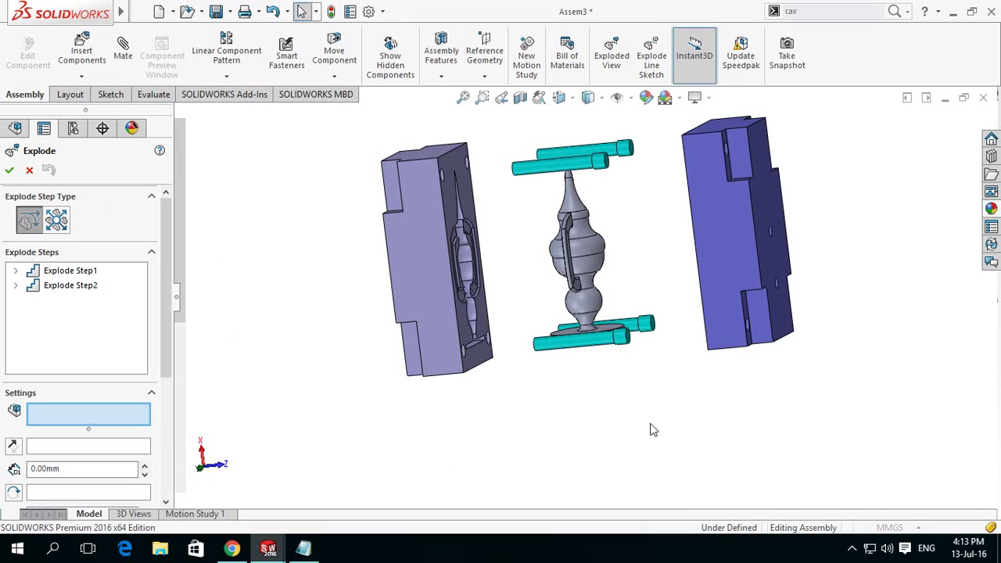
Pull pin-4, pin-3, pin-2 and pin-1 out to the right along Z
click(622, 343)
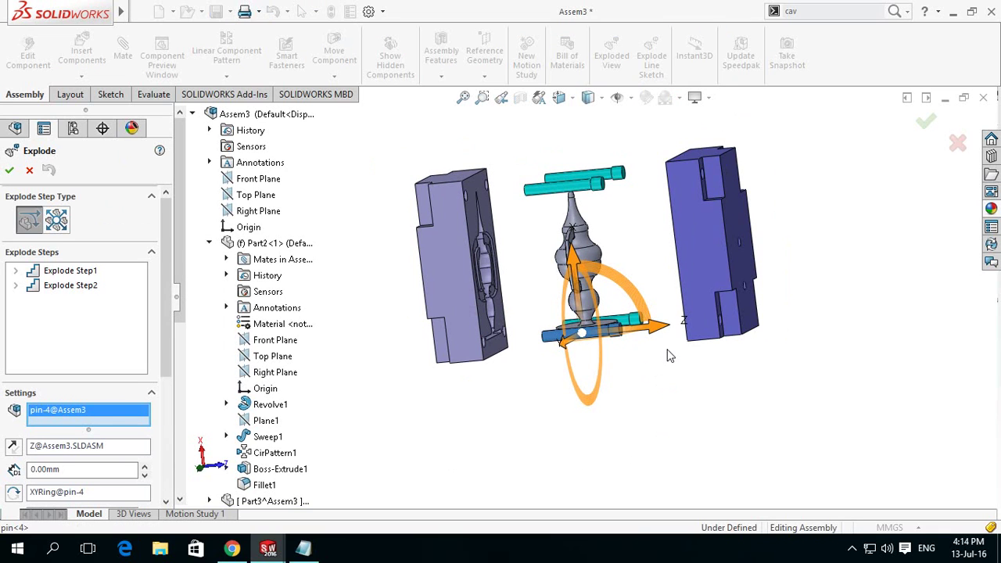
mouse_move(663, 330)
mouse_down()
mouse_move(997, 291)
mouse_move(988, 294)
mouse_up()
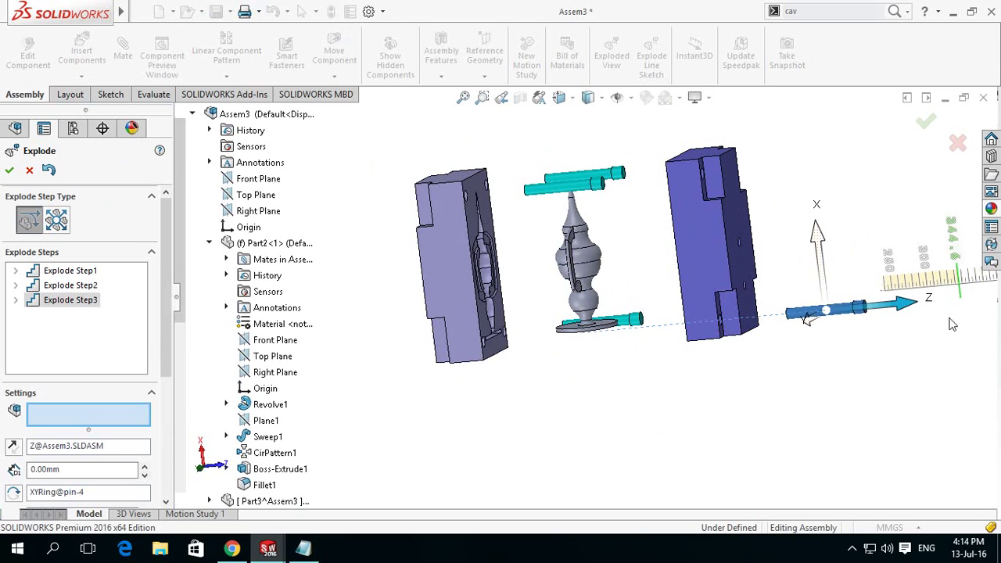
click(641, 328)
drag(678, 317, 960, 284)
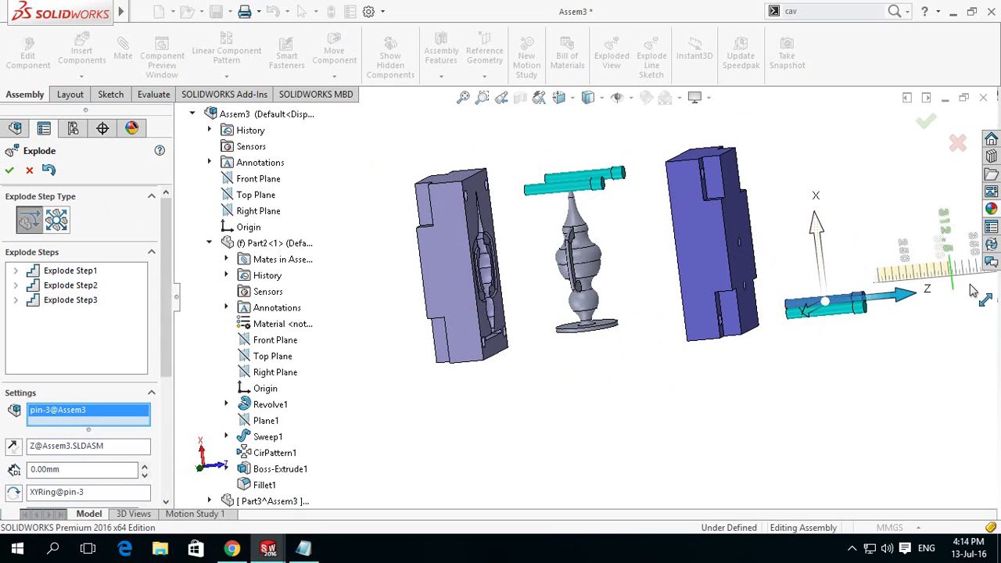
drag(960, 283, 962, 285)
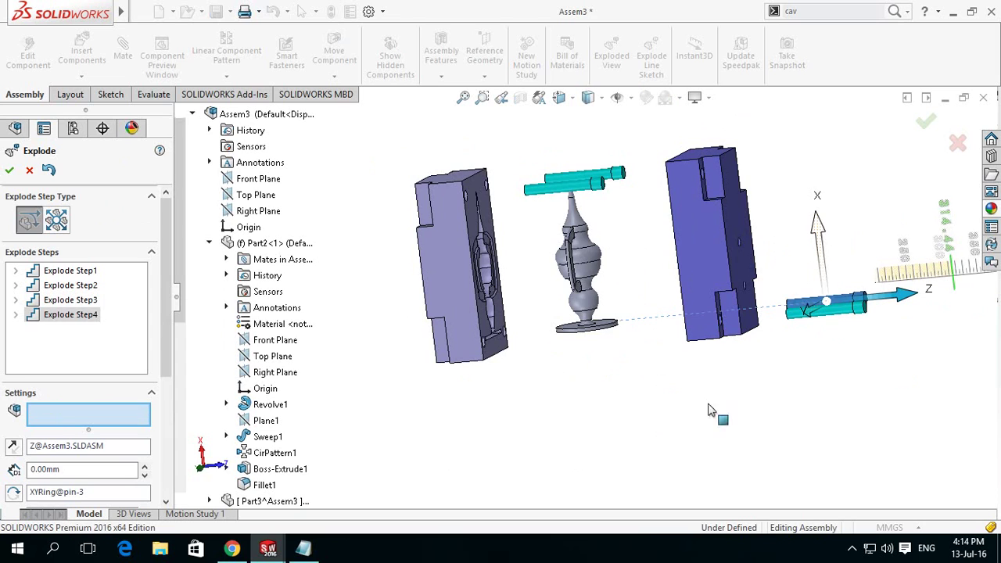
click(618, 179)
drag(660, 173, 974, 155)
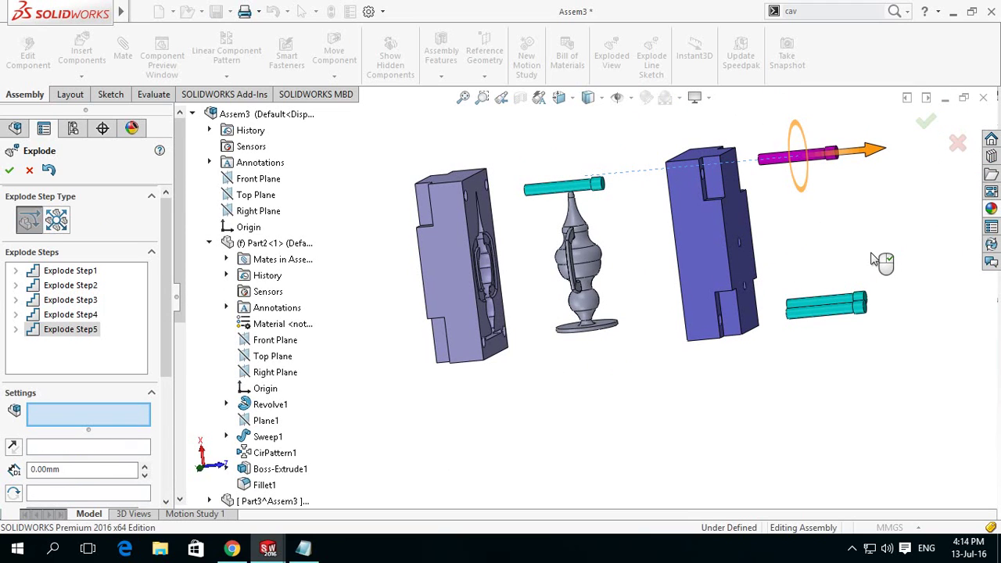
click(601, 189)
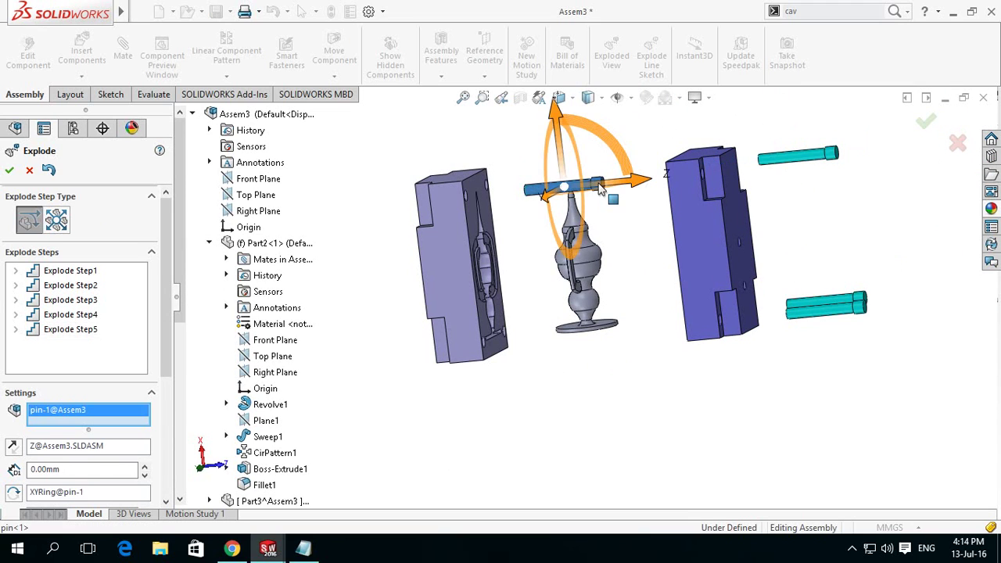
drag(635, 180, 988, 166)
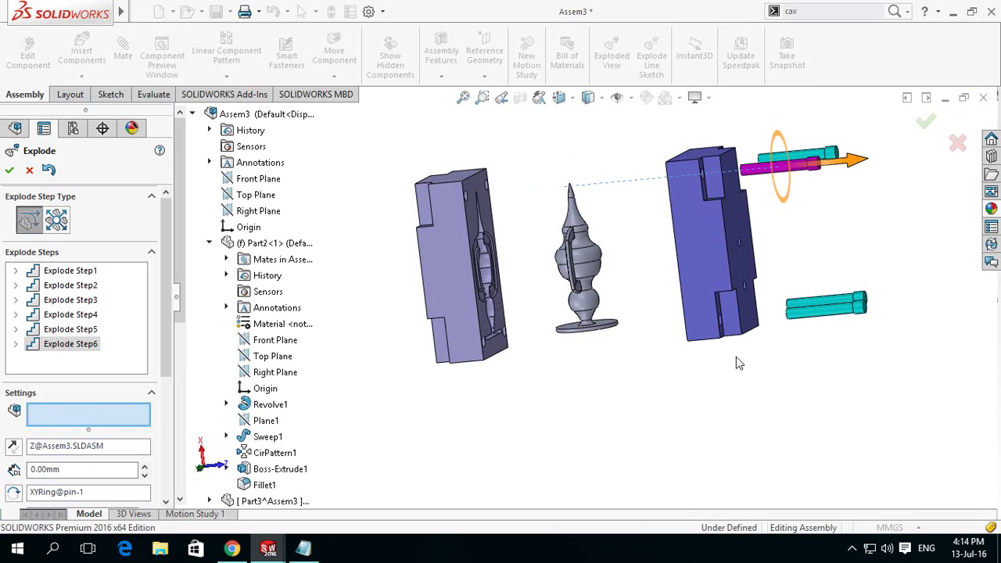
Shift the figurine Part2 along Z toward the left mould half
click(686, 373)
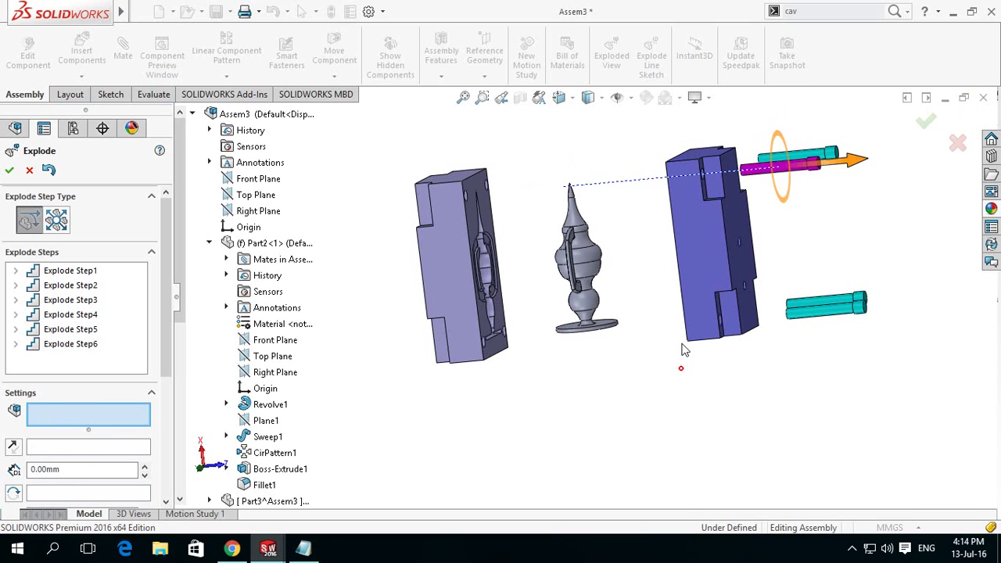
click(591, 274)
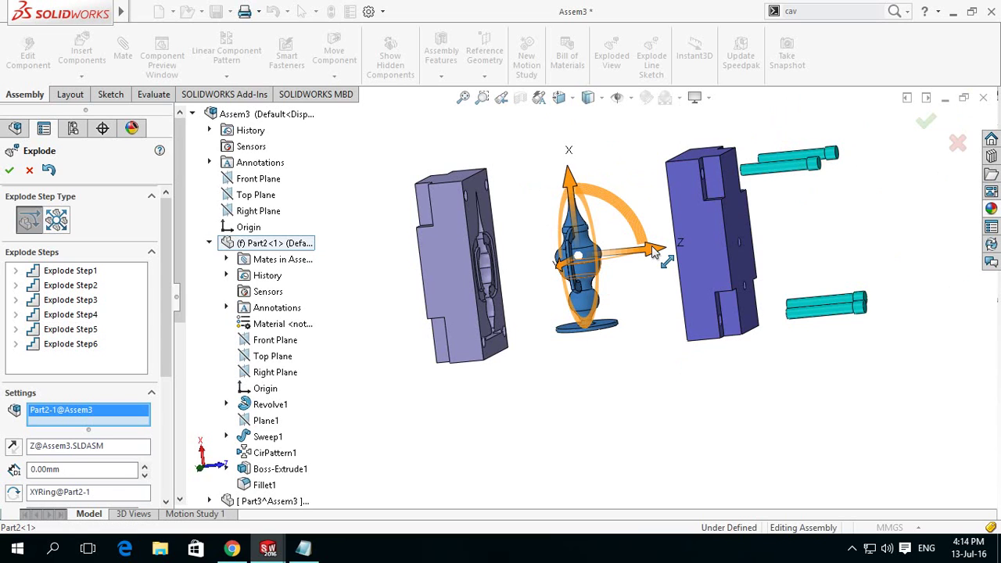
drag(638, 252, 575, 260)
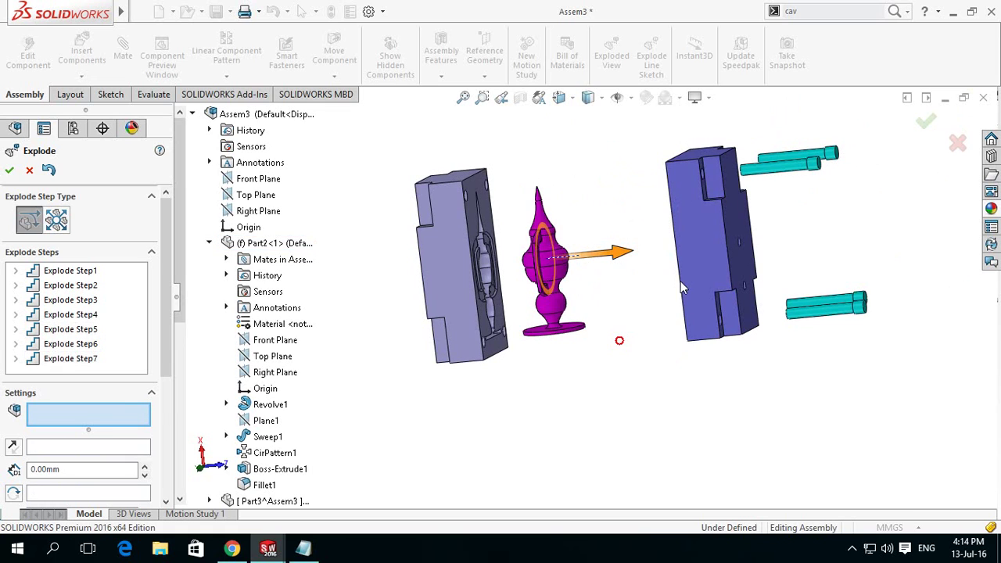
Move the right mould half and all four pins left toward the figurine
click(699, 273)
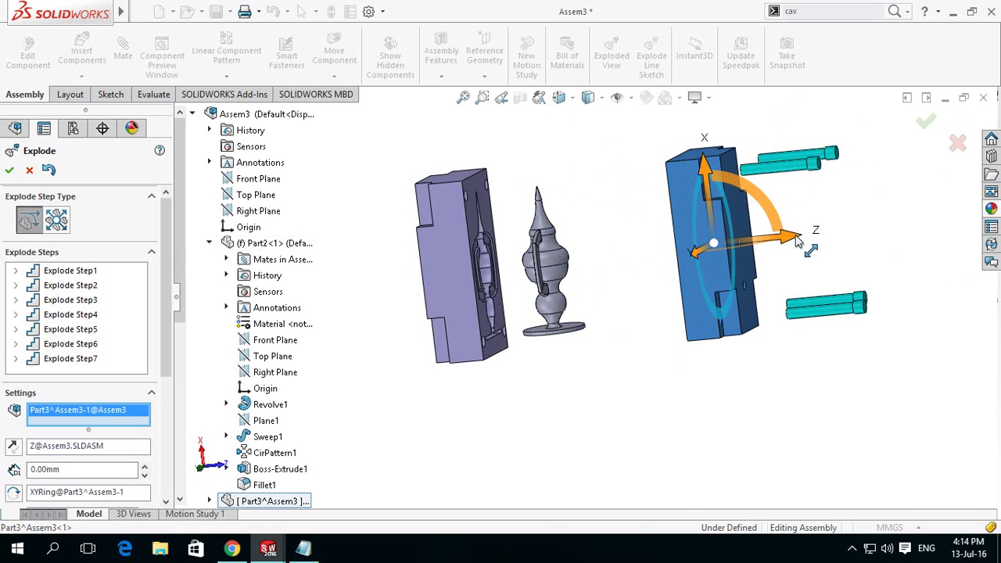
drag(796, 241, 775, 378)
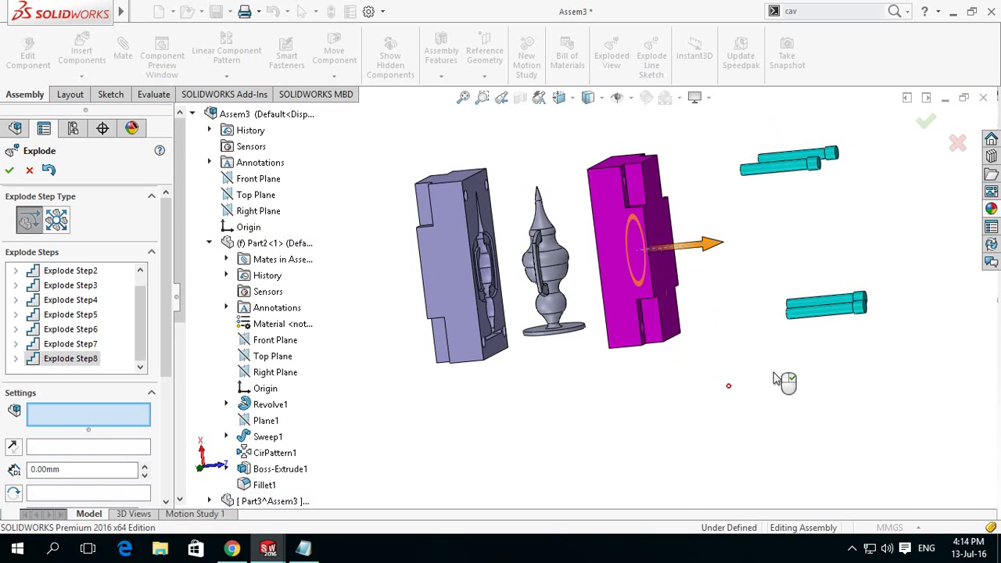
drag(890, 132, 787, 351)
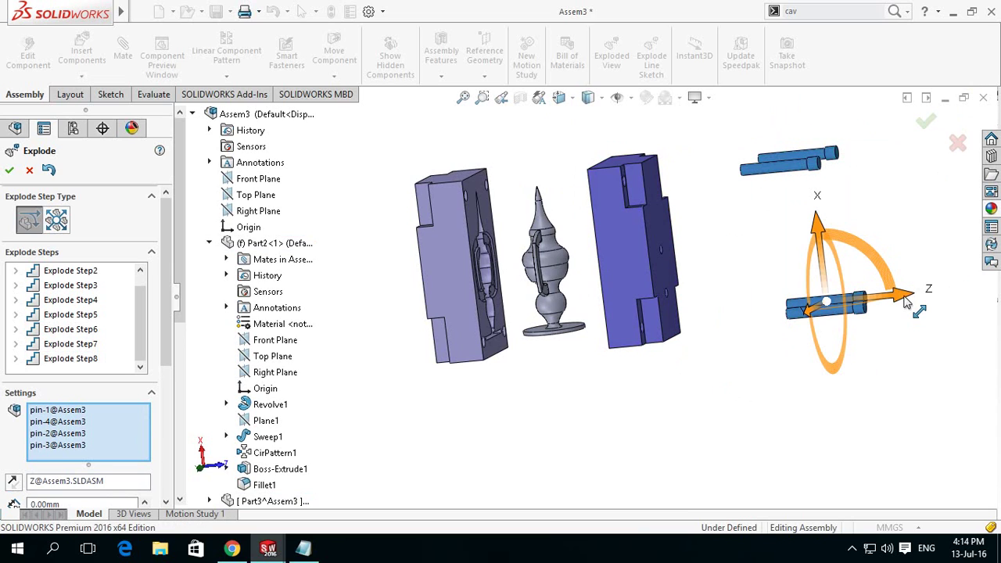
drag(906, 304, 814, 312)
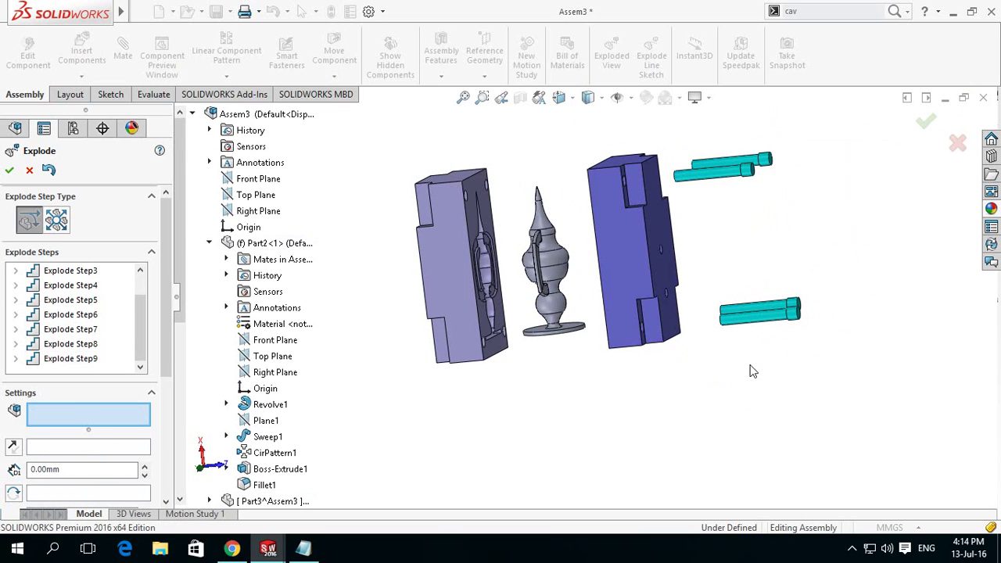
Nudge pin-4 and pin-3 left into line, then accept the exploded view
click(749, 327)
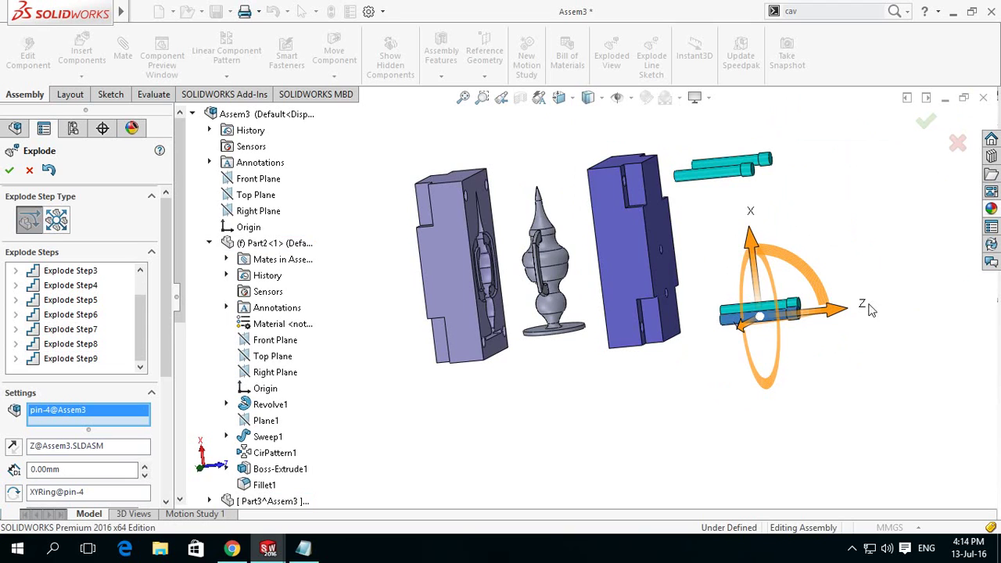
drag(834, 316, 800, 318)
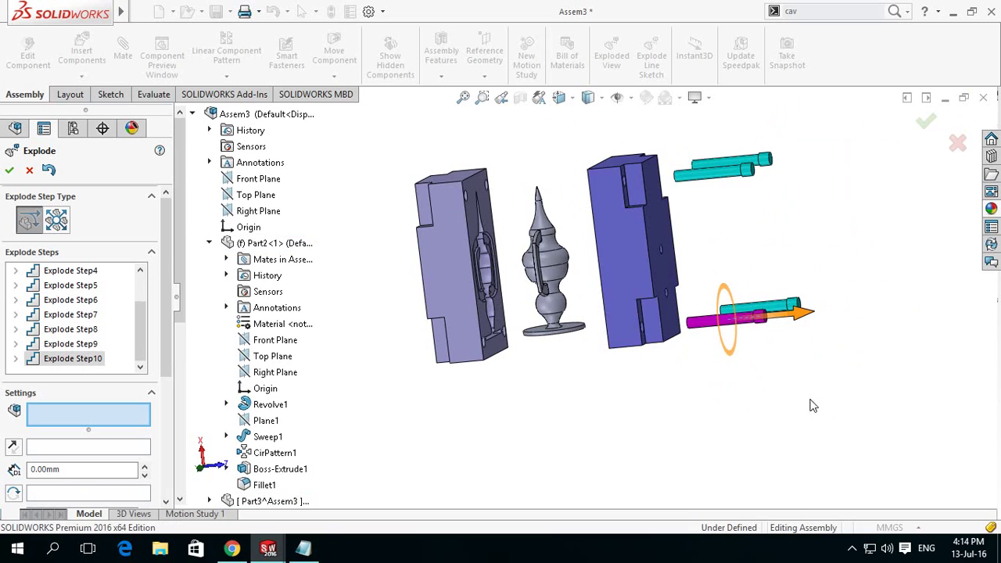
click(806, 313)
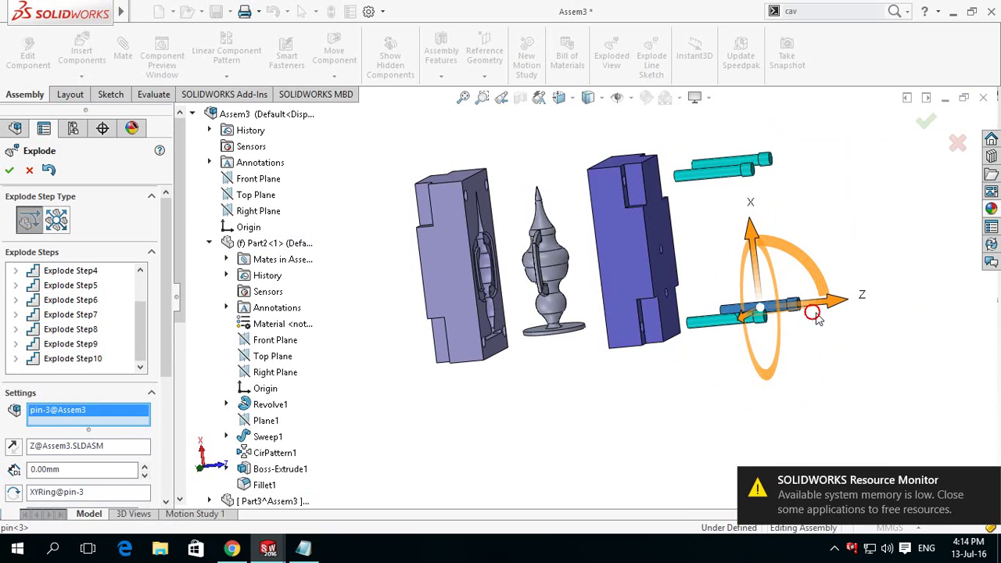
drag(825, 307, 755, 382)
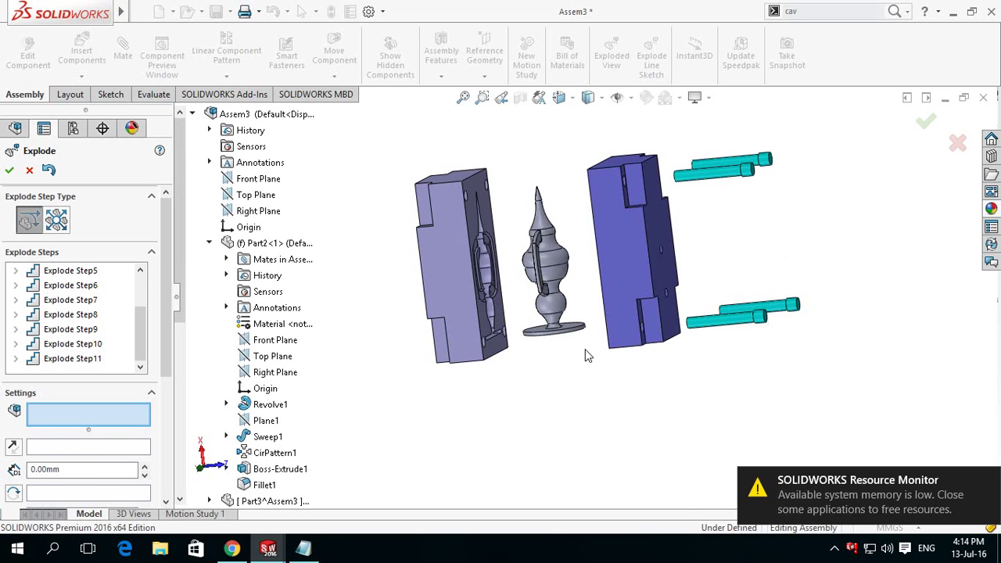
mouse_move(603, 381)
middle_down()
mouse_move(553, 358)
mouse_move(586, 380)
mouse_move(679, 388)
mouse_move(467, 387)
middle_up()
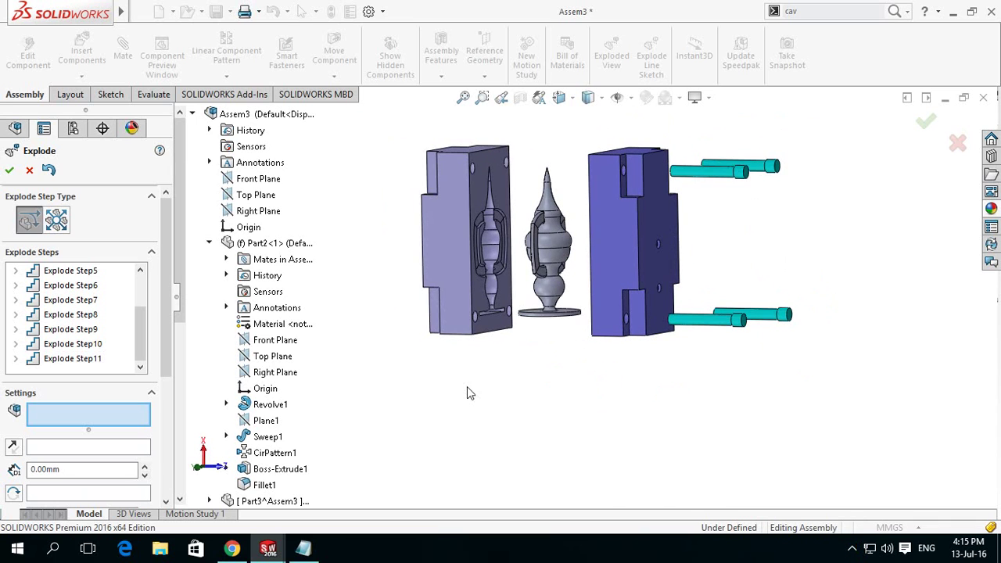
scroll(392, 217, down, 2)
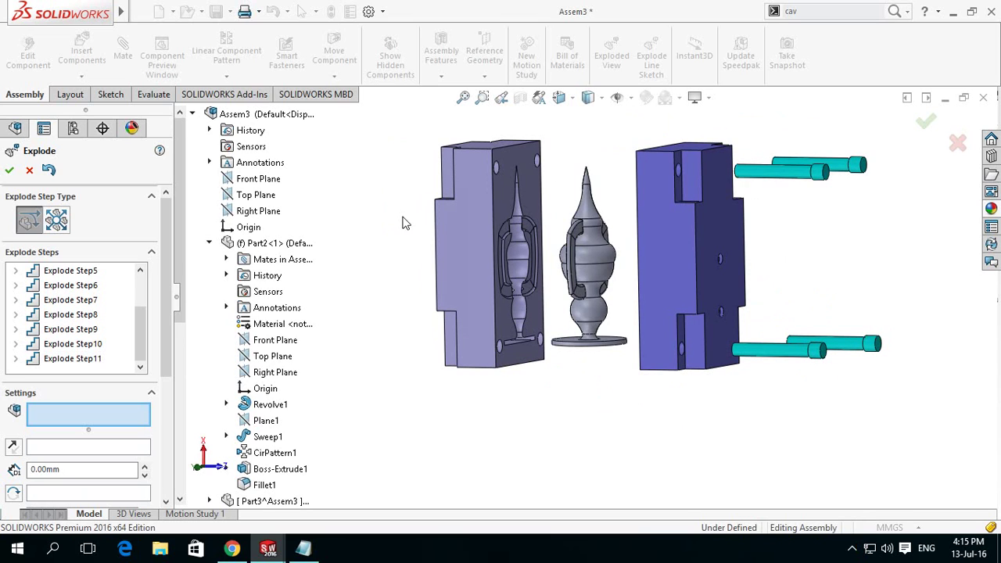
click(9, 170)
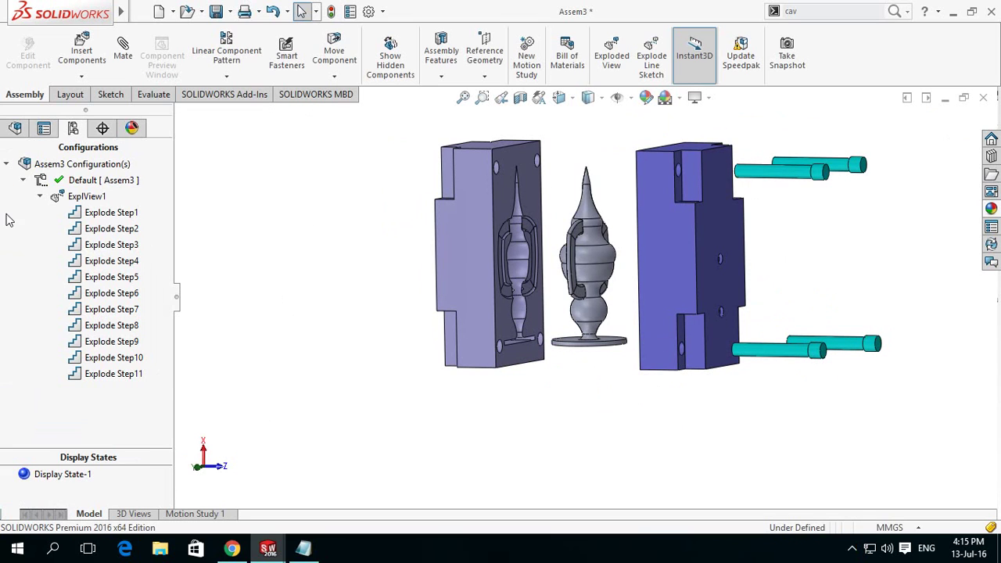
Run Animate collapse on ExplView1 and replay it so the mould closes into one block
right_click(54, 200)
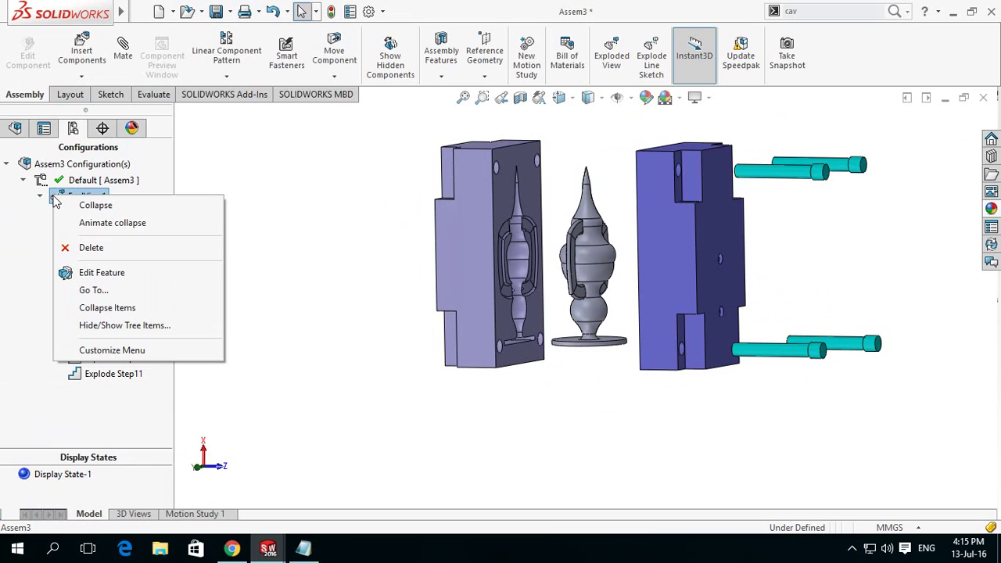
click(141, 227)
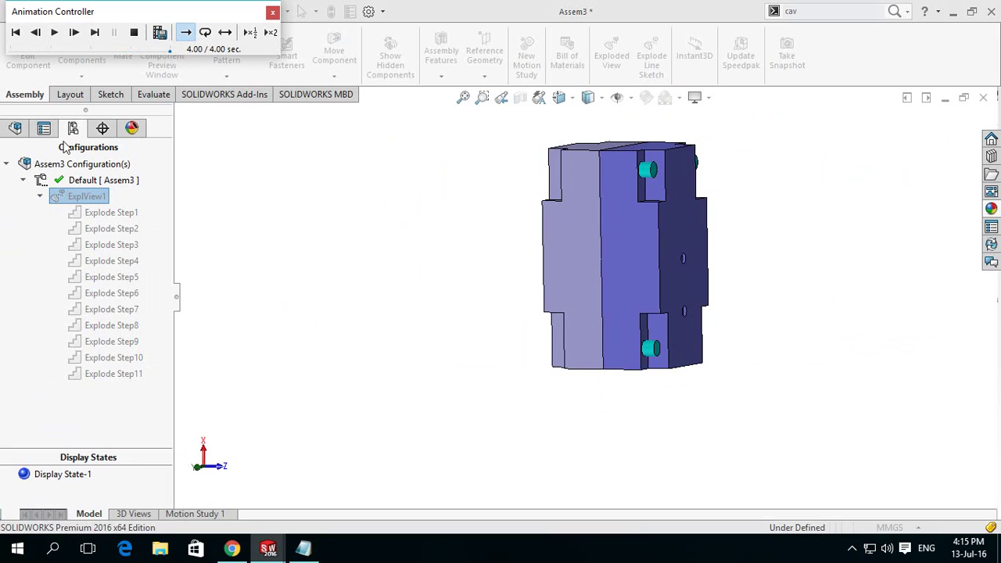
click(55, 32)
Replay the collapse once more, then show the Notepad thank-you notes and select the Facebook page link
click(55, 33)
click(304, 549)
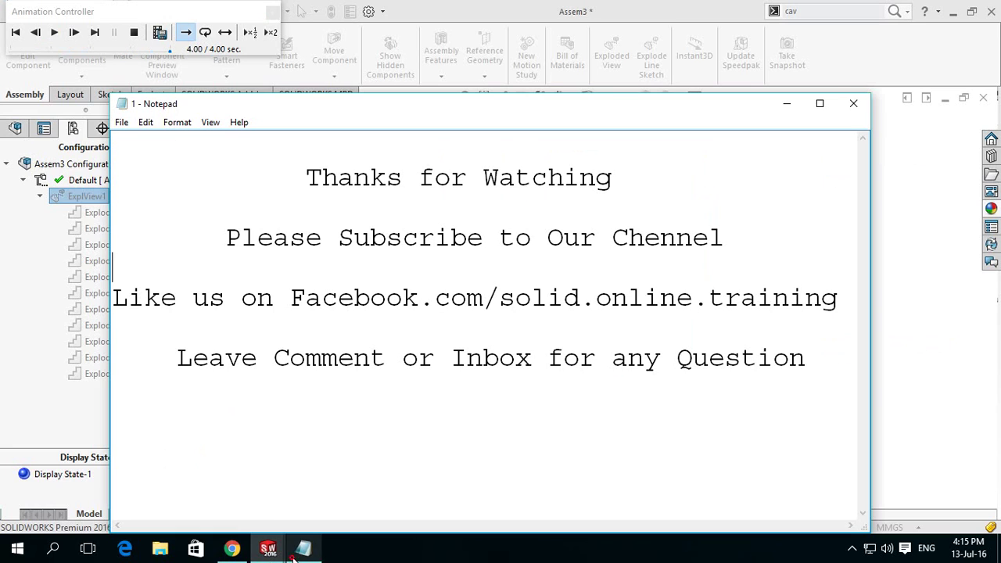
drag(286, 298, 871, 298)
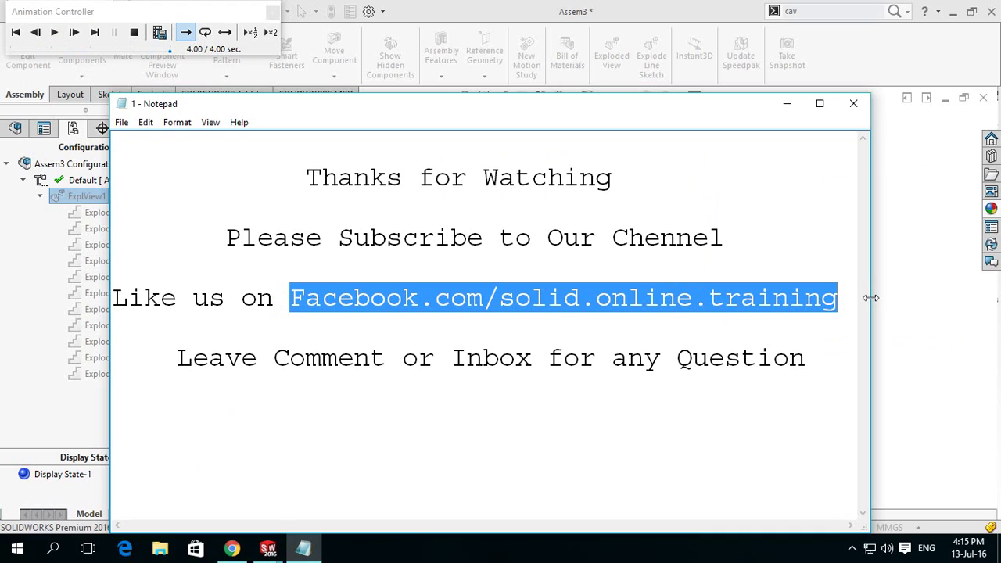